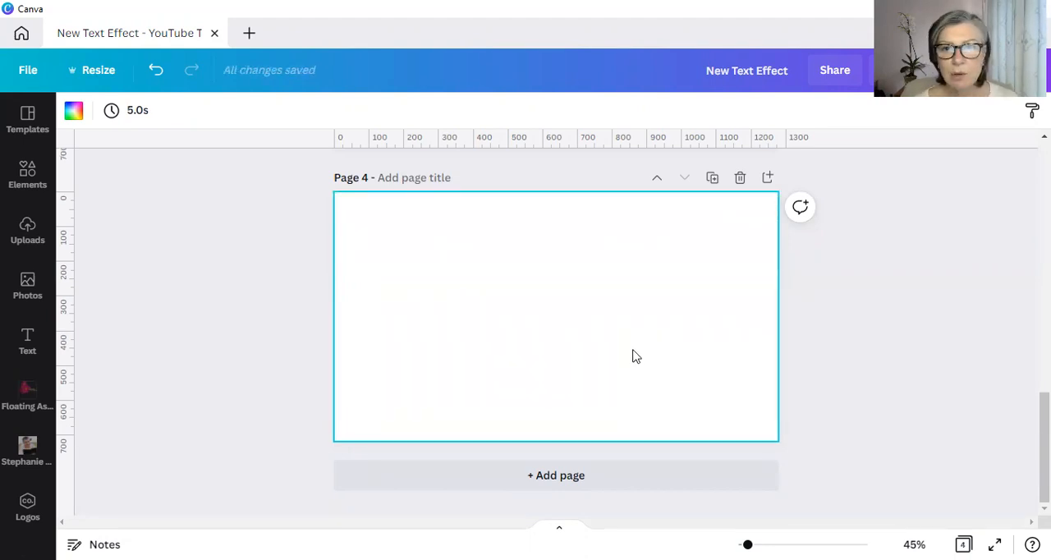
- Add the text "FUNKY TEXT EFFECT" to the blank page 4 and enlarge it to font size 123
key(t)
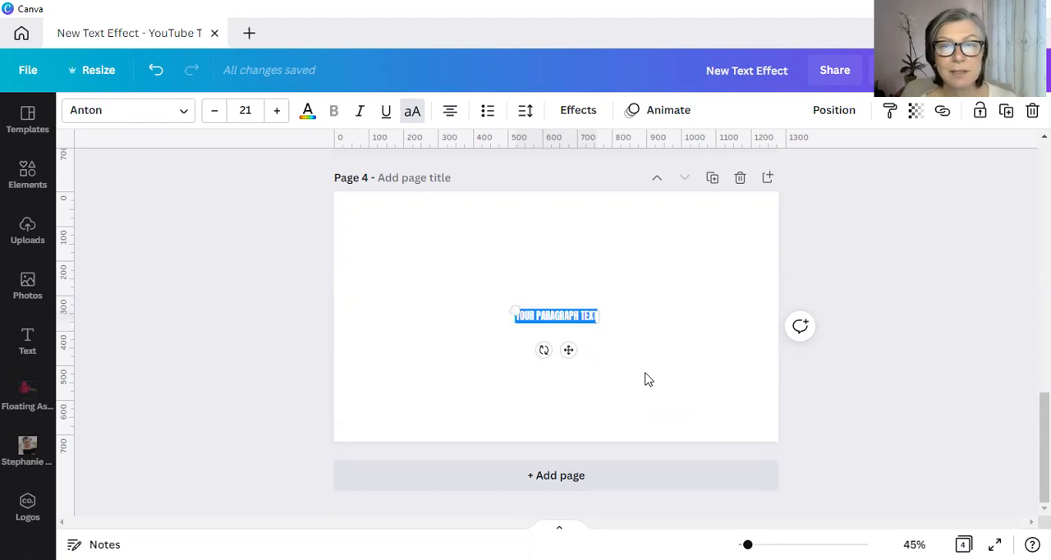
text(FUNKY)
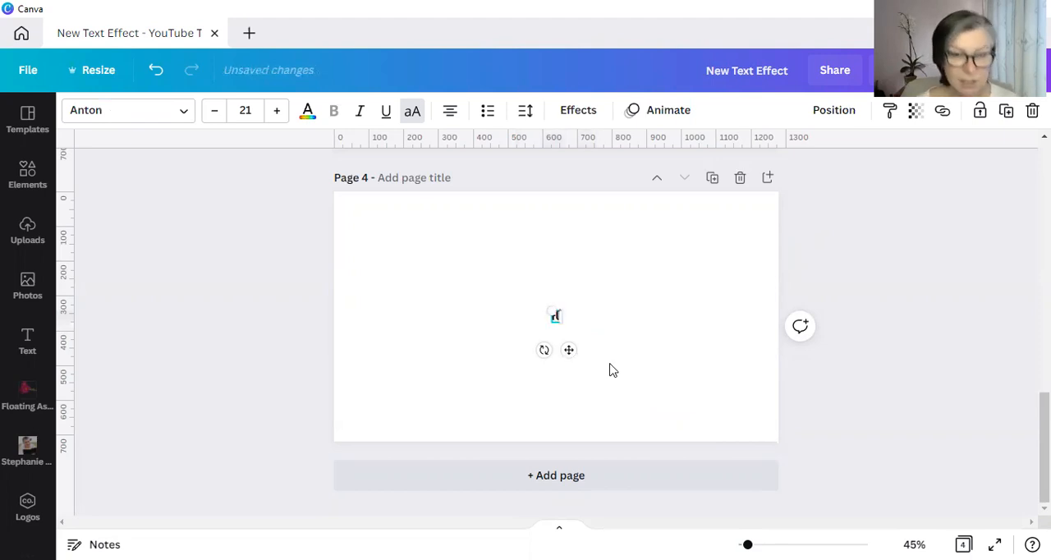
text( TEXT EFFECT!)
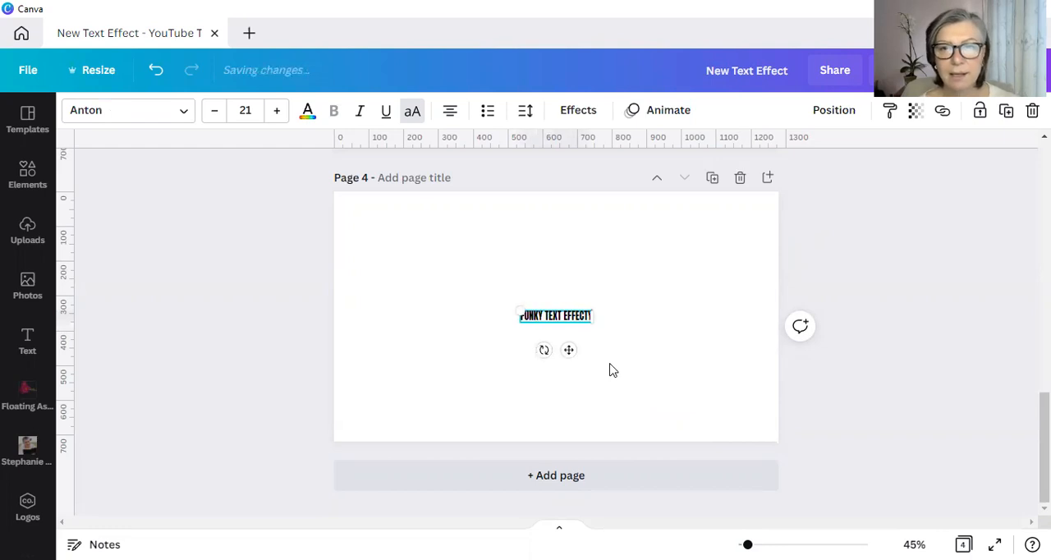
key(BackSpace)
drag(522, 308, 362, 211)
drag(589, 322, 744, 397)
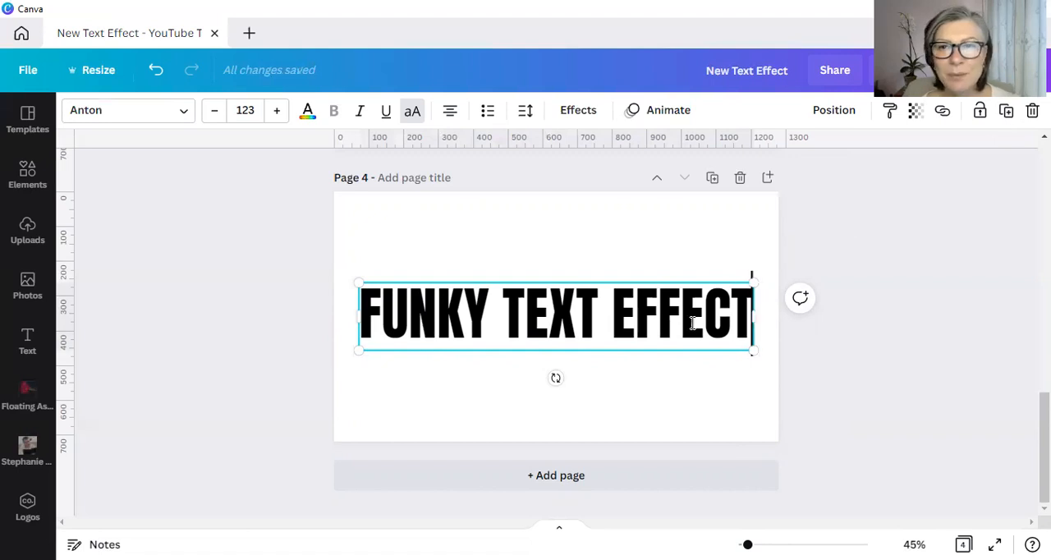
- Reposition the heading and align it to the center and middle of the page
click(834, 109)
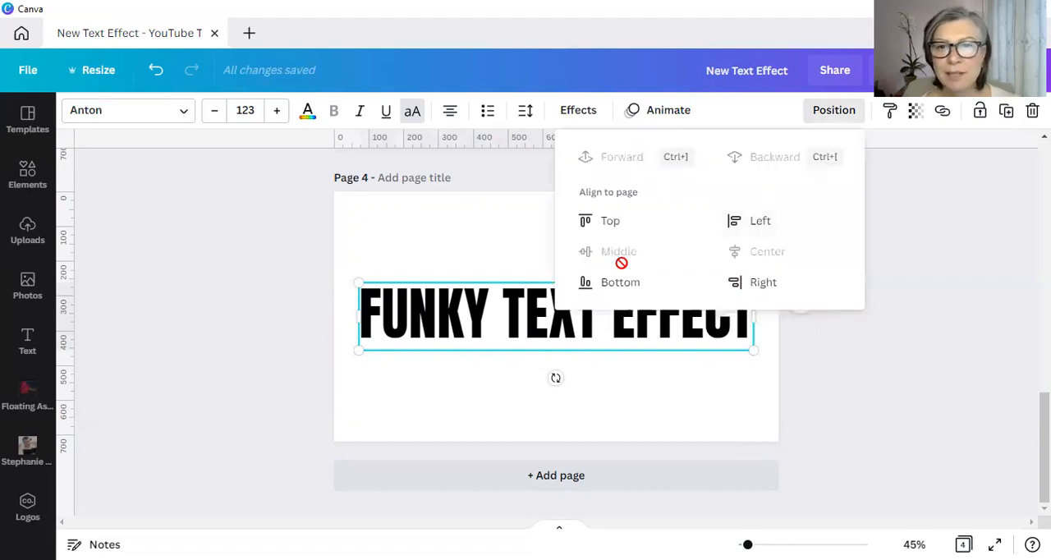
click(818, 421)
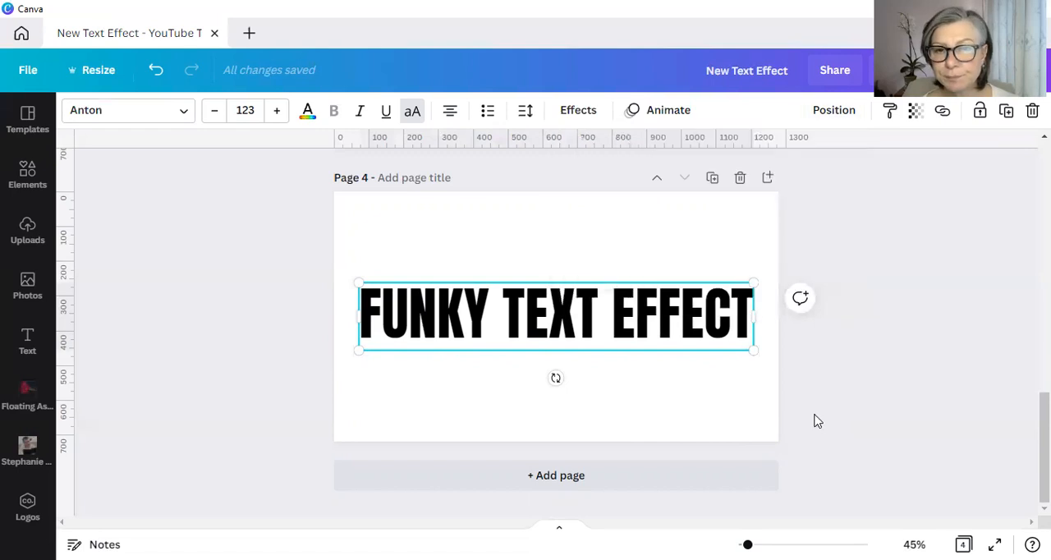
click(790, 387)
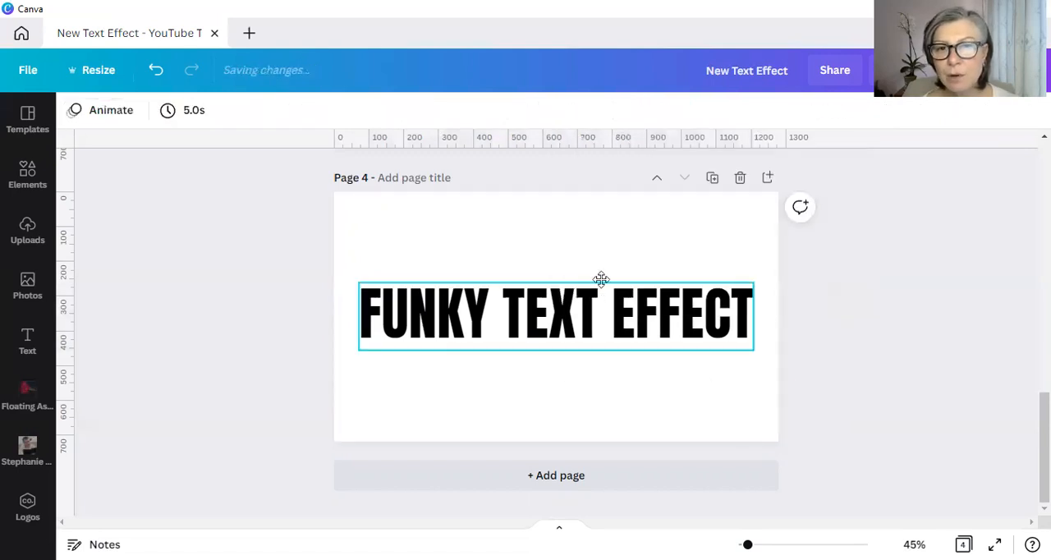
drag(742, 341, 723, 264)
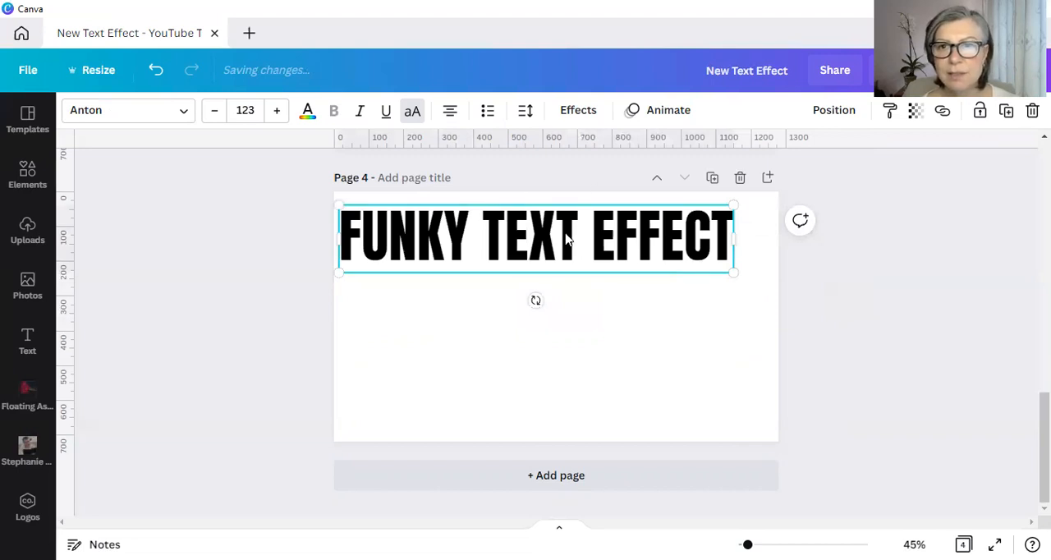
click(753, 252)
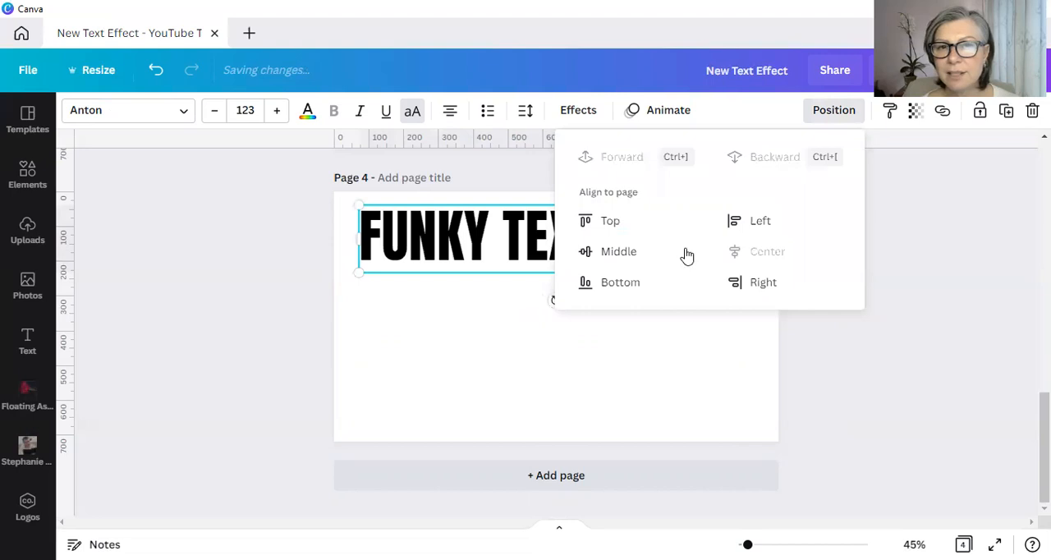
click(619, 257)
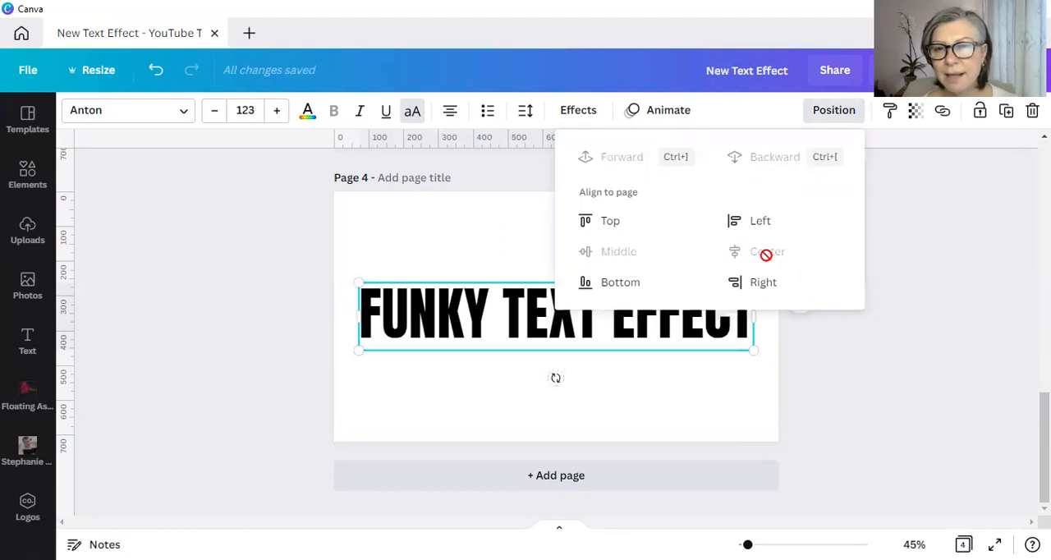
click(292, 292)
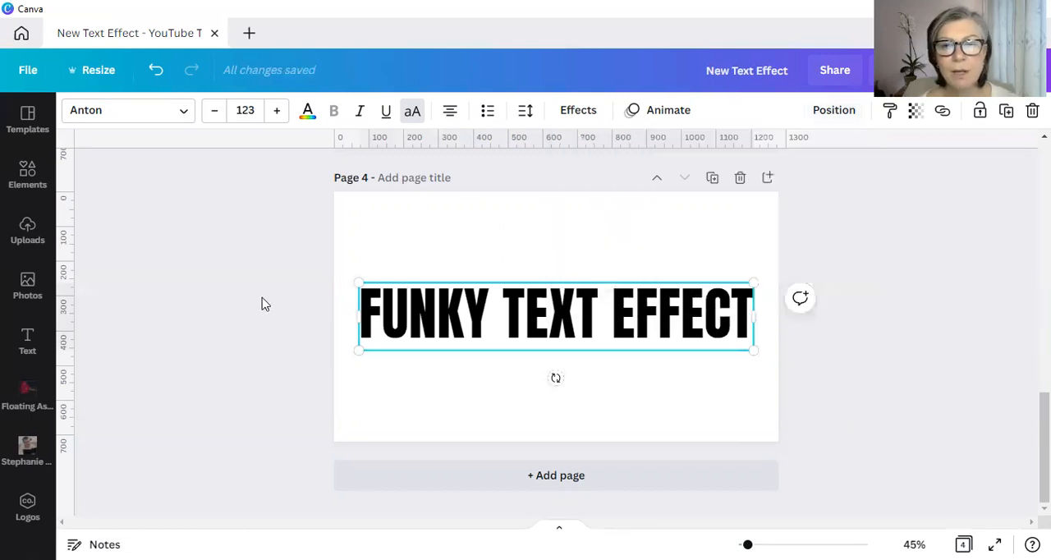
- Change the heading's text color to the magenta pink of the Simply On Demand palette
click(263, 304)
click(527, 337)
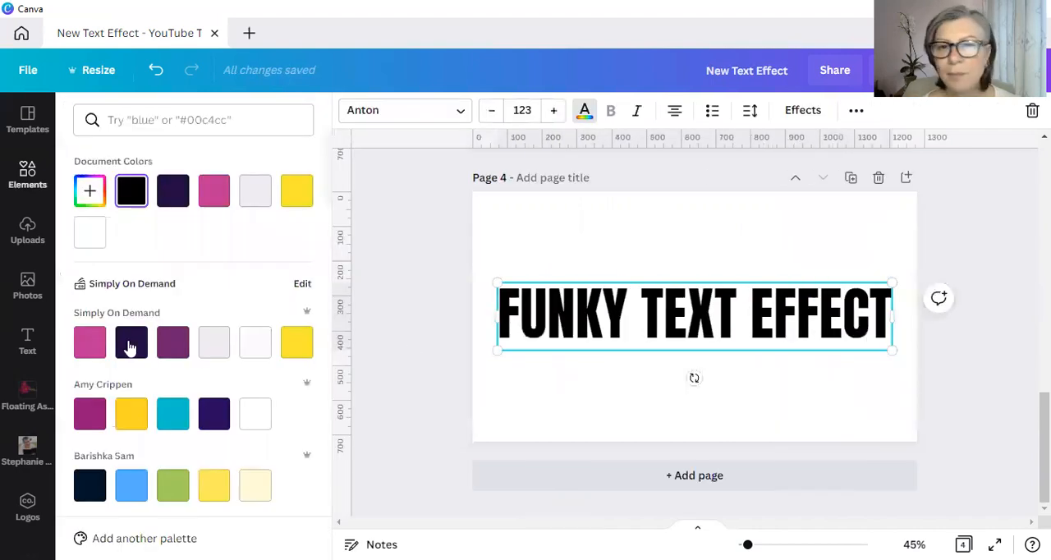
click(90, 341)
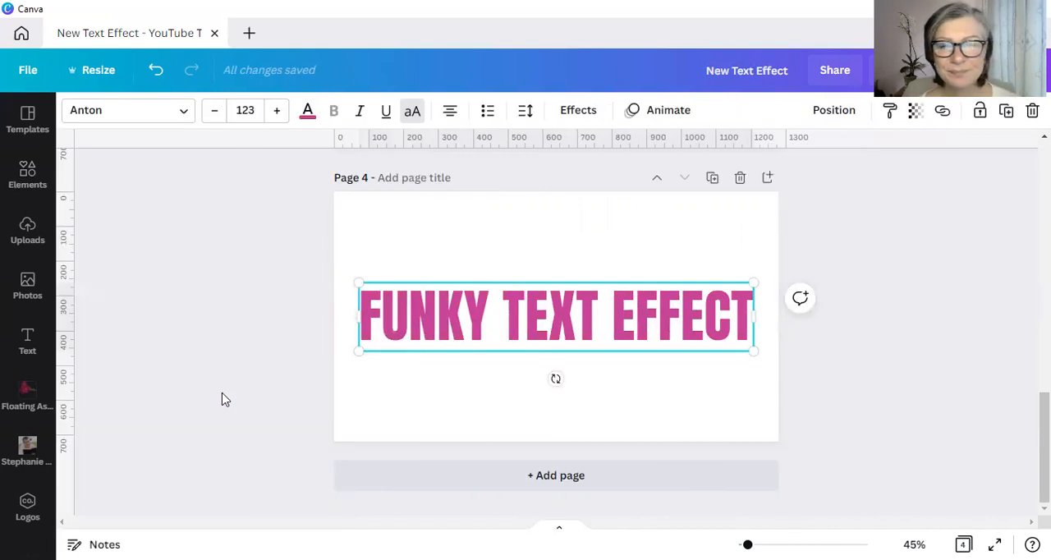
click(286, 404)
- Try a black scribble image and a streaky splatter graphic from the elements library over the heading, deleting each one
click(27, 175)
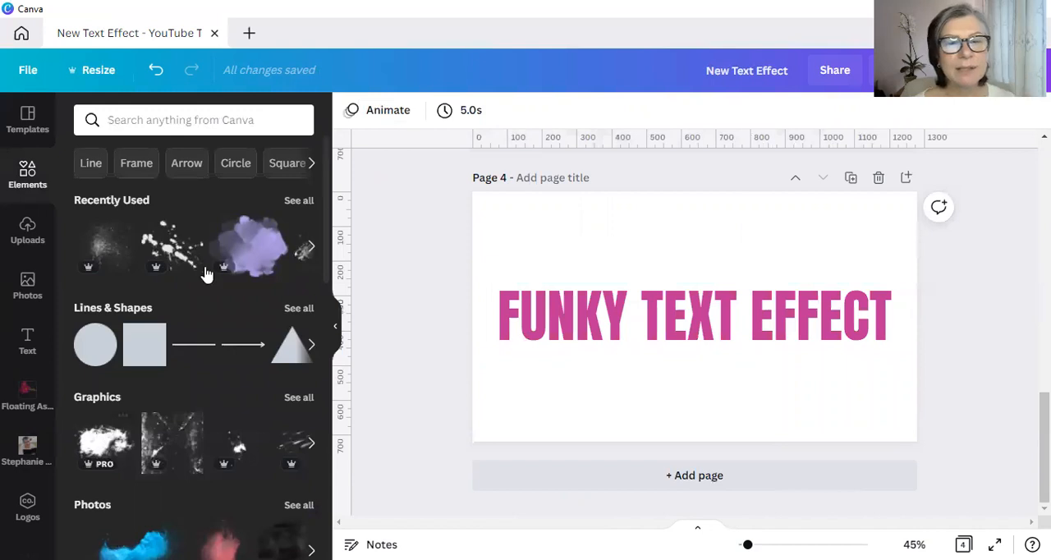
scroll(205, 395, down, 2)
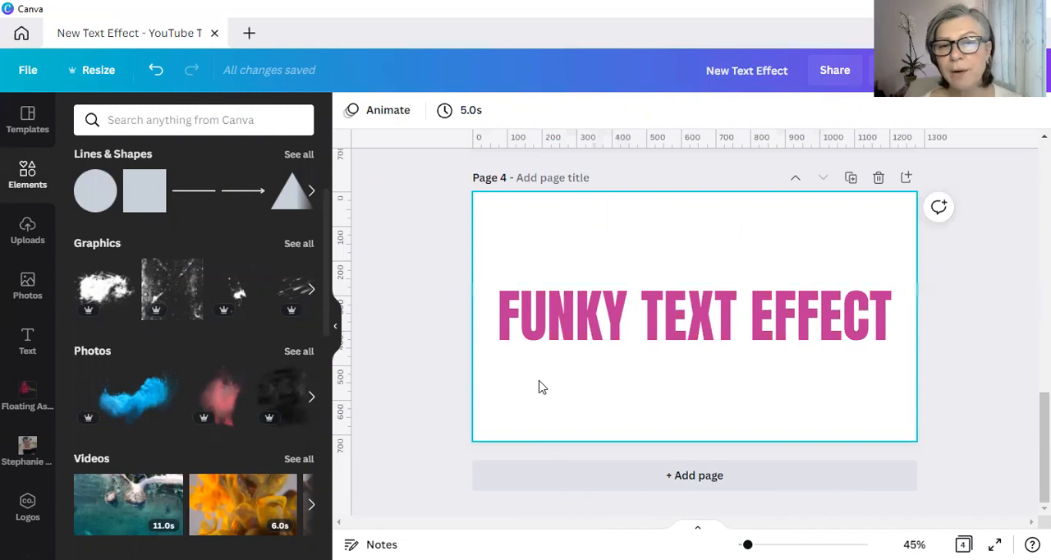
click(275, 402)
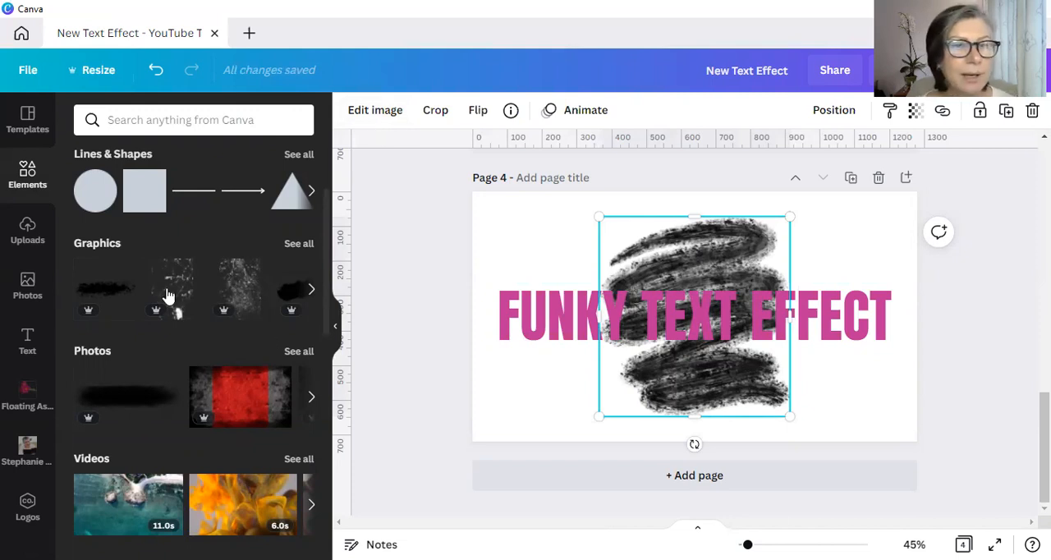
key(Delete)
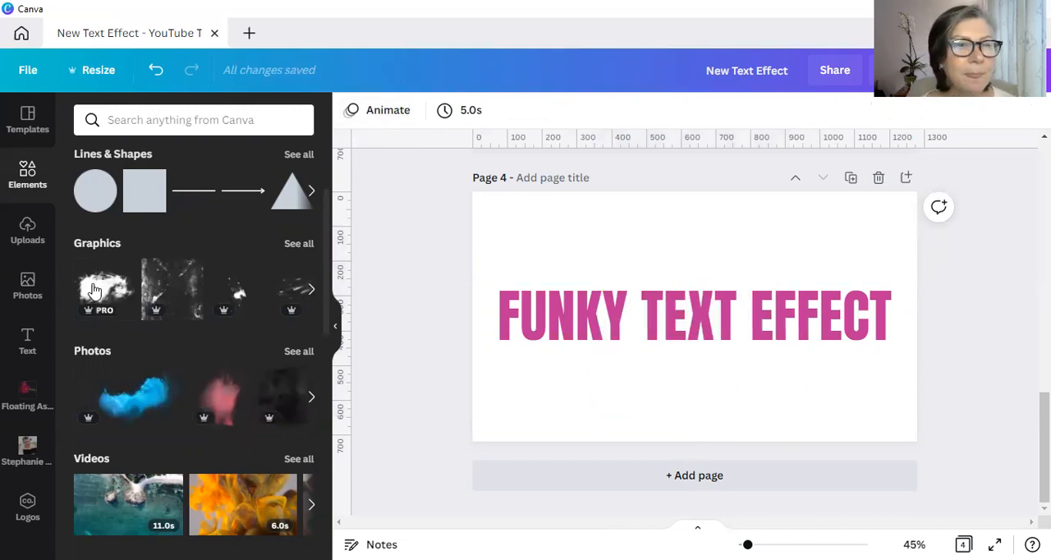
click(289, 293)
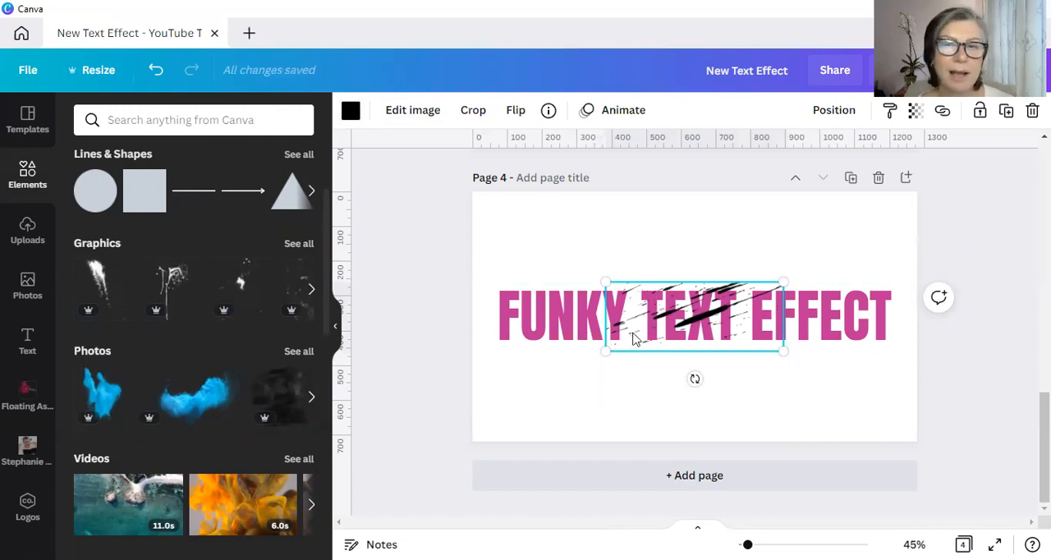
key(Delete)
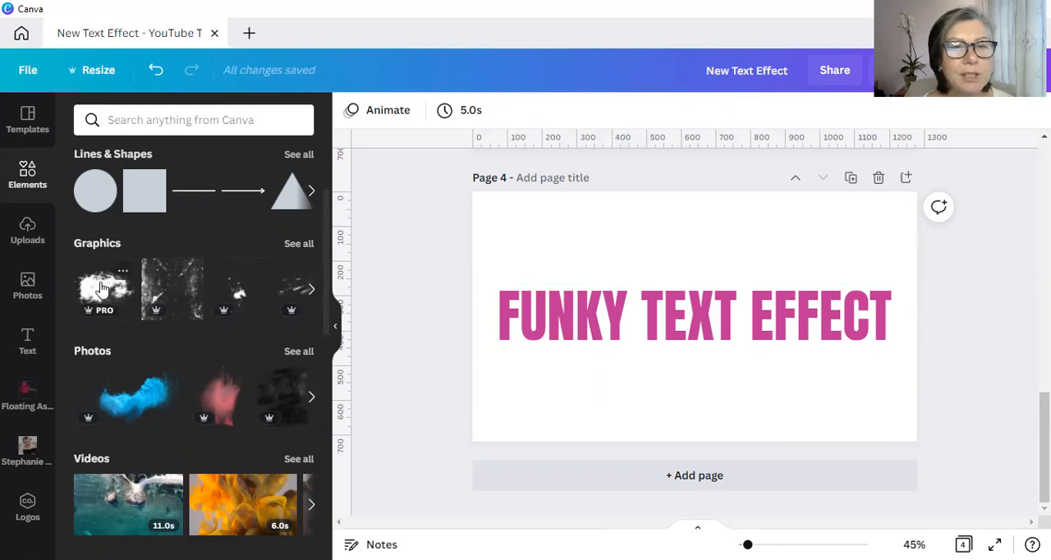
- Add the recolorable black grunge brush graphic, enlarge it to about the page width, and position it over most of the heading
click(101, 287)
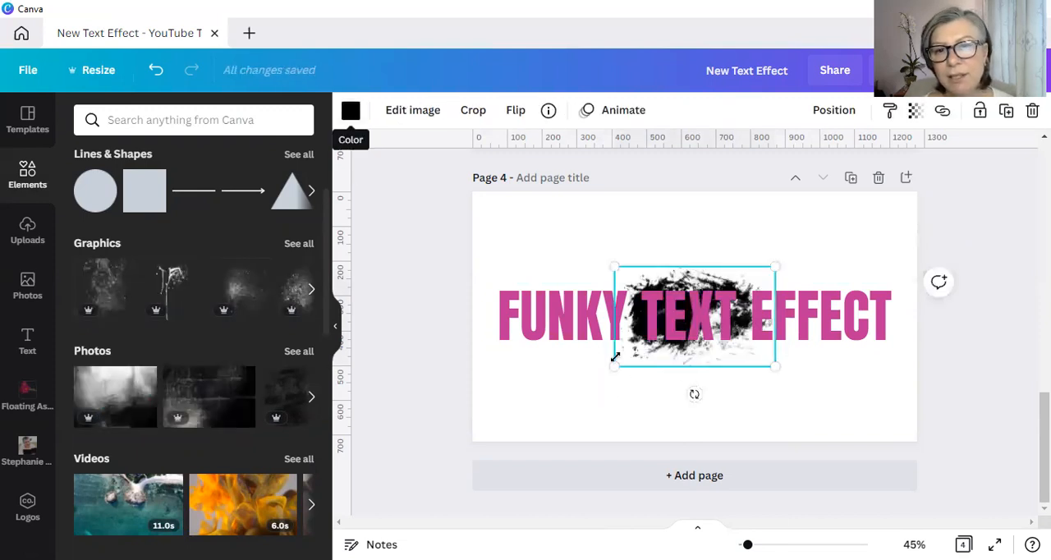
drag(416, 443, 455, 414)
drag(909, 159, 825, 213)
mouse_move(686, 265)
mouse_down()
mouse_move(658, 244)
mouse_move(651, 207)
mouse_move(654, 220)
mouse_up()
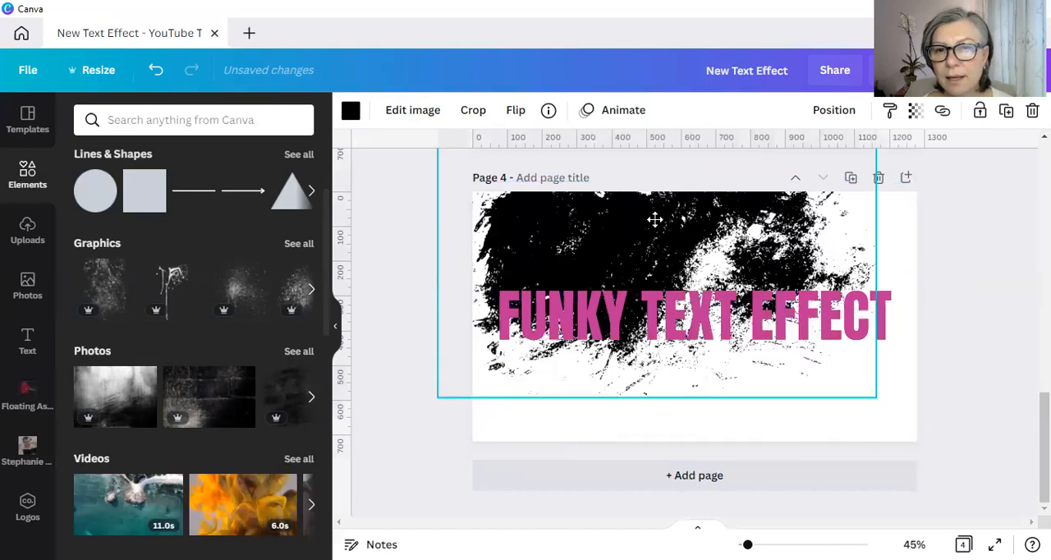
click(661, 281)
click(665, 235)
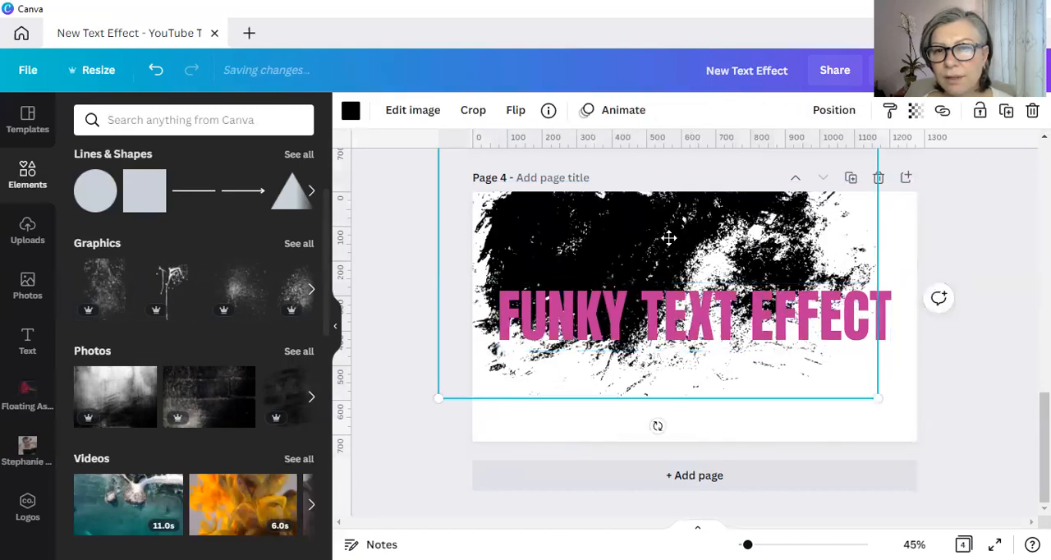
drag(666, 237, 662, 231)
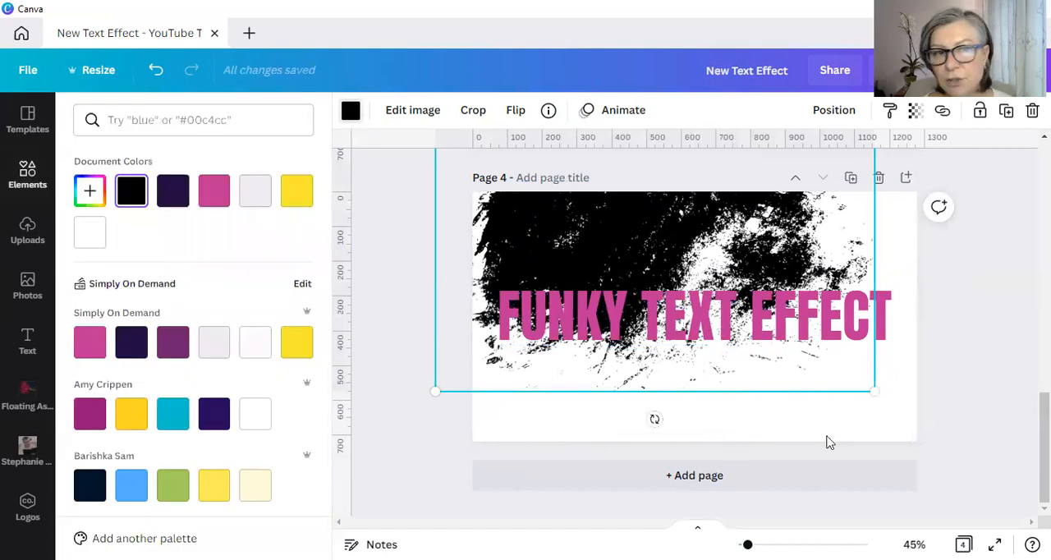
- Recolor the grunge graphic white to match the page background and deselect it
click(90, 234)
click(389, 260)
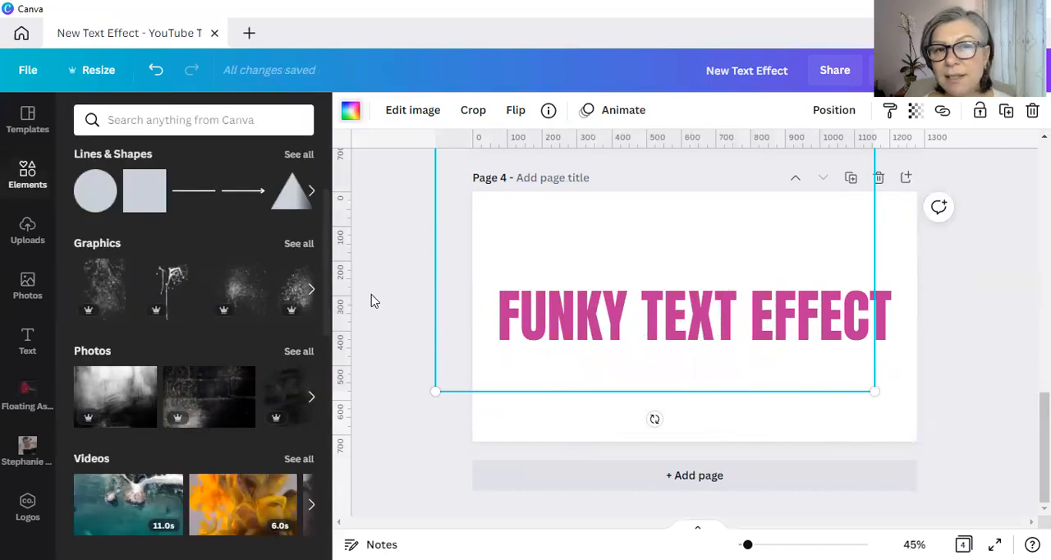
click(371, 301)
click(334, 332)
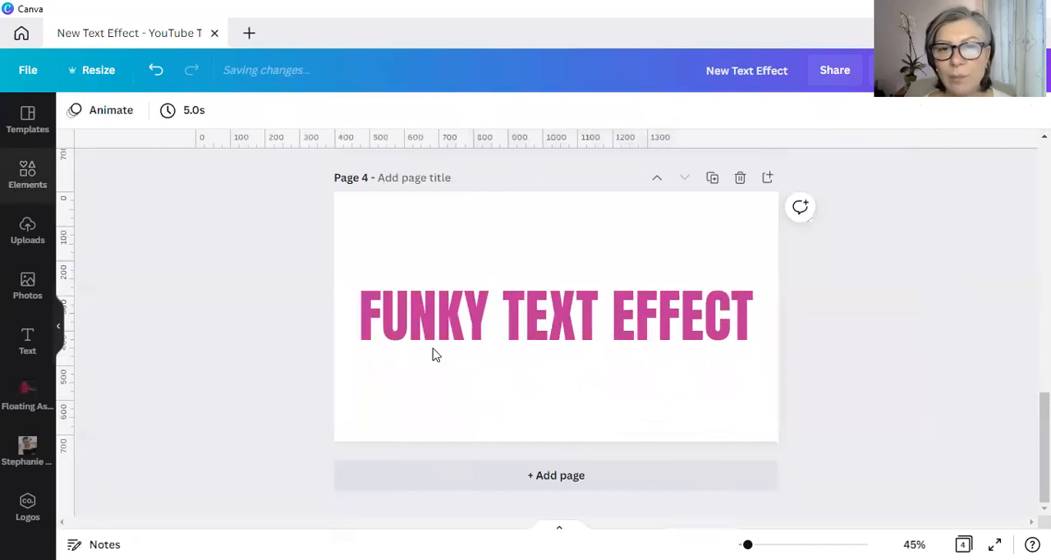
- Send the heading backward behind the white grunge graphic and duplicate the heading
click(610, 322)
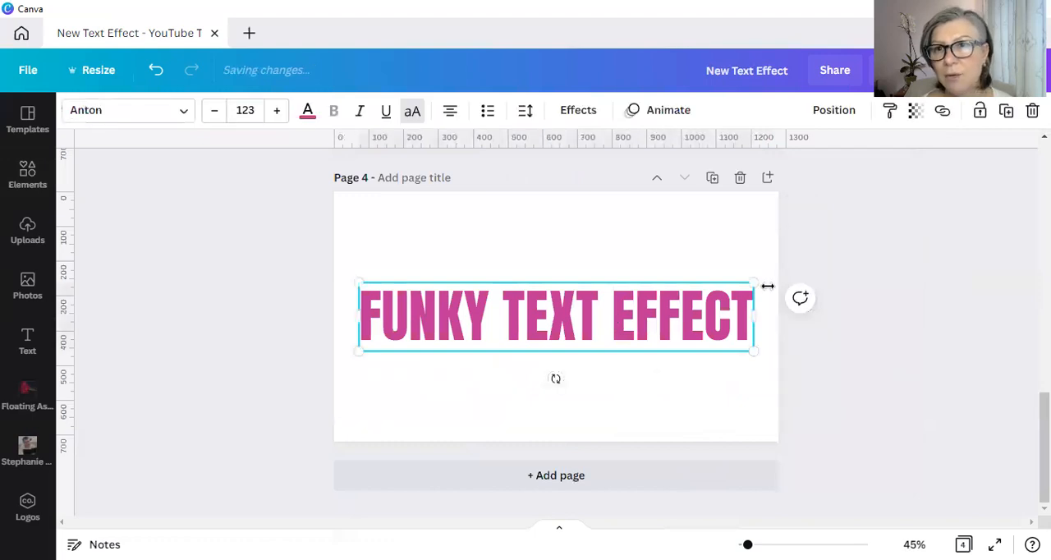
click(833, 110)
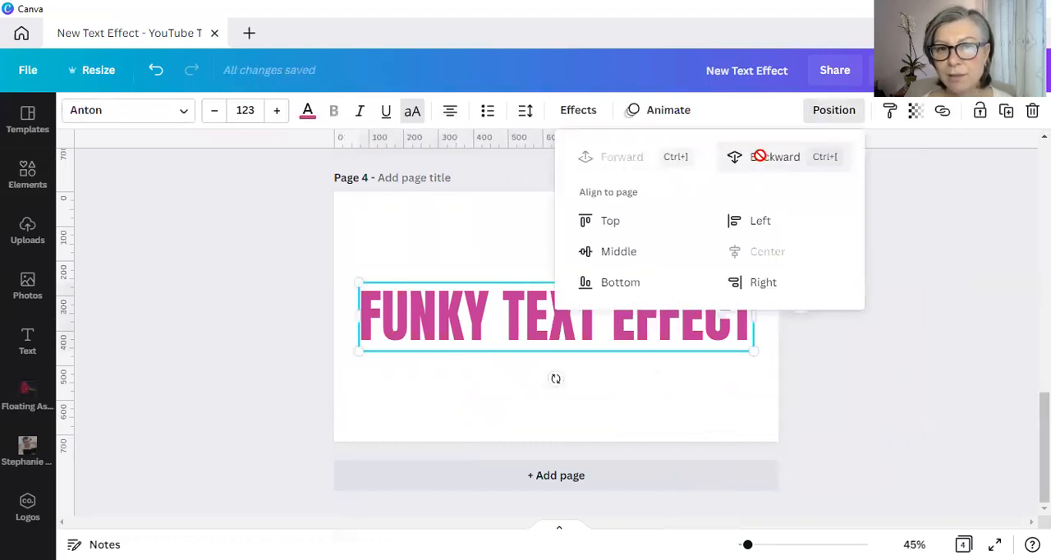
click(755, 157)
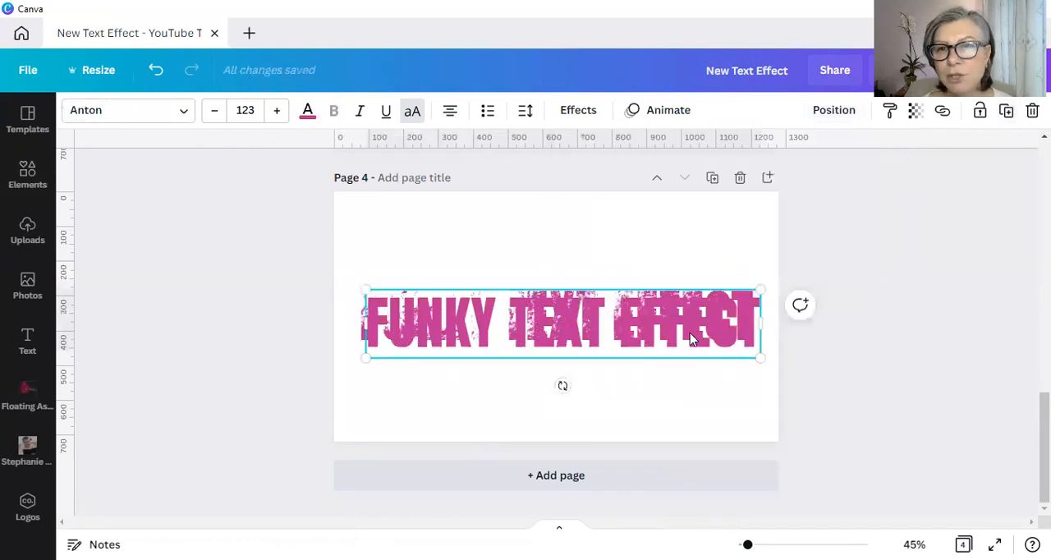
- Align the duplicate heading to the center and middle of the page so it sits exactly over the original
click(700, 359)
click(701, 361)
click(843, 115)
click(754, 257)
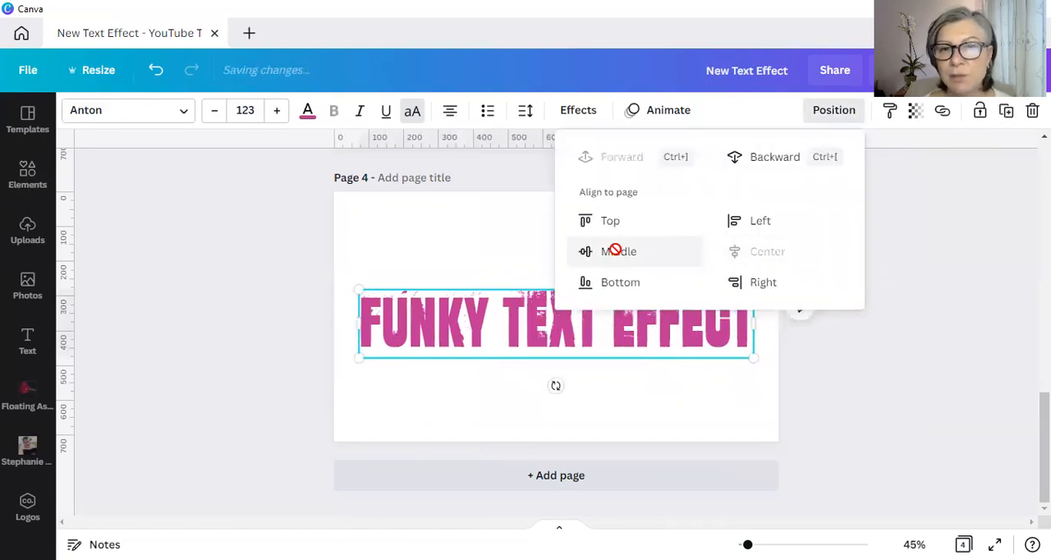
click(616, 251)
click(858, 429)
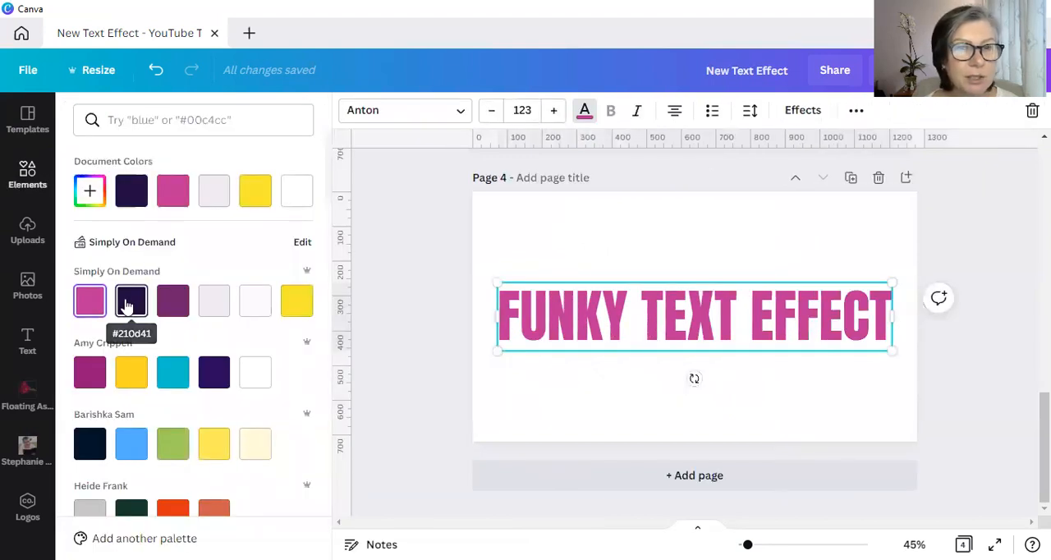
- Color the duplicate heading dark purple from the Simply On Demand palette and apply the Hollow effect with thickness 30
click(129, 304)
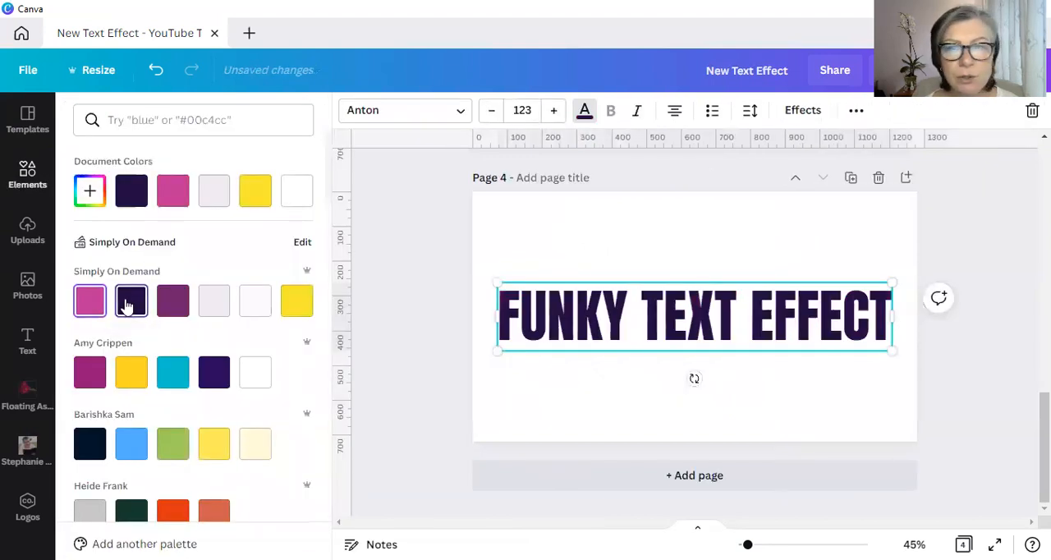
click(375, 357)
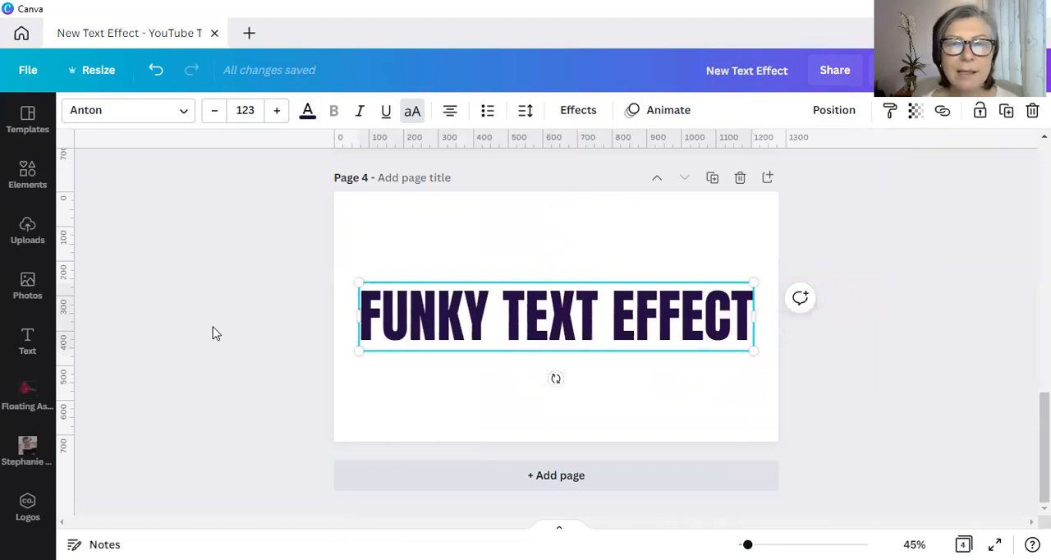
click(579, 114)
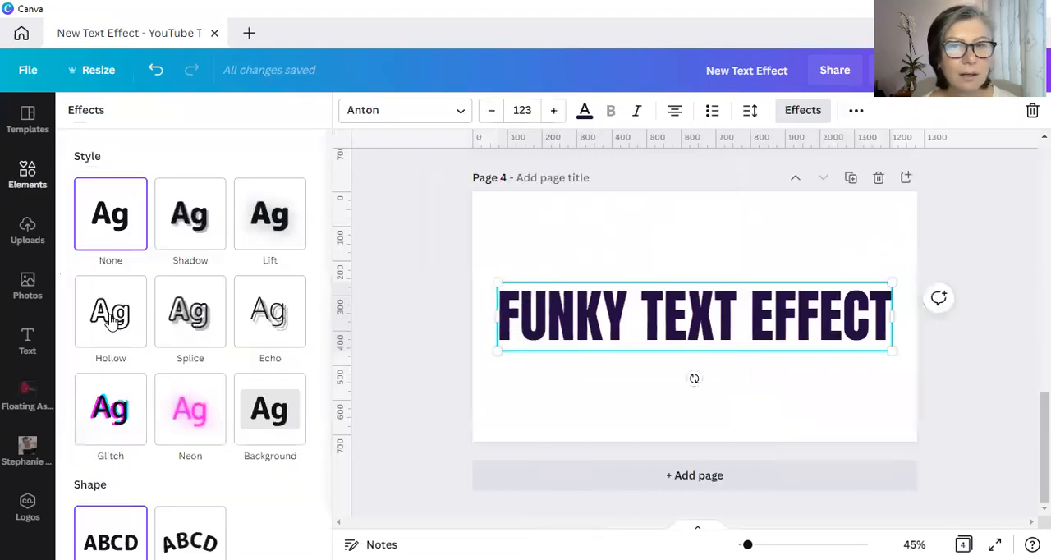
click(113, 320)
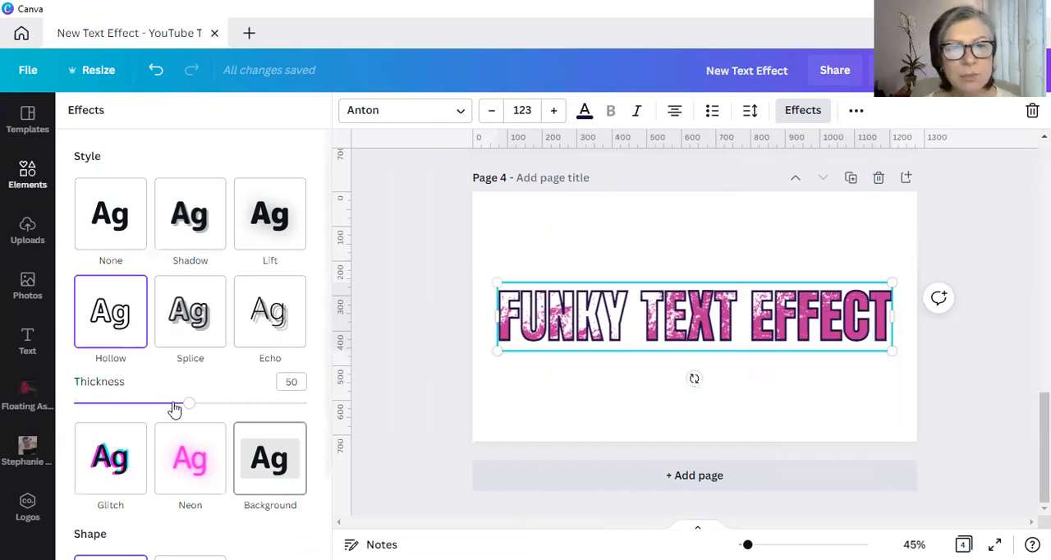
drag(166, 408, 143, 405)
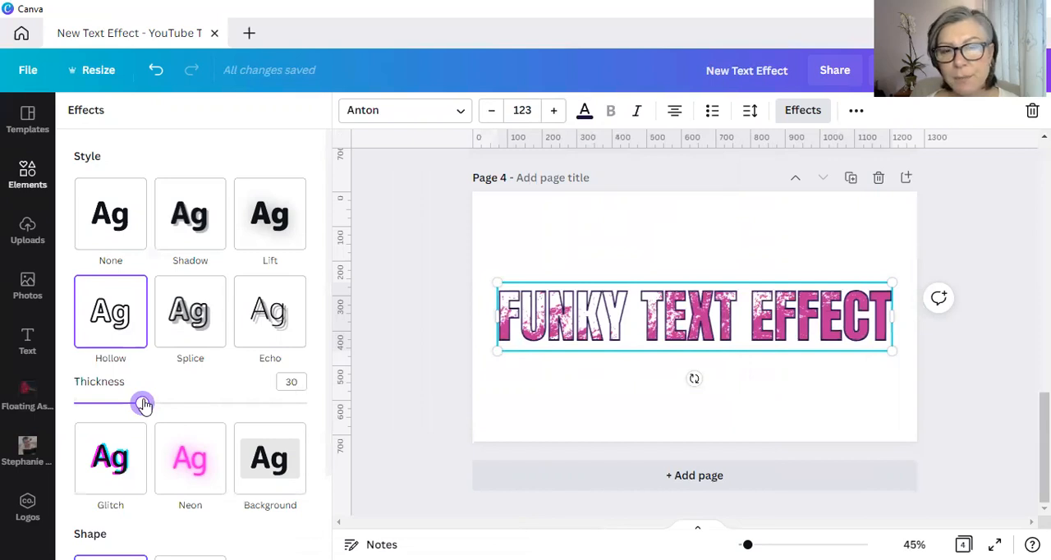
- Move the white grunge graphic down and right so its texture spreads across the whole heading on page 4
click(396, 381)
click(223, 381)
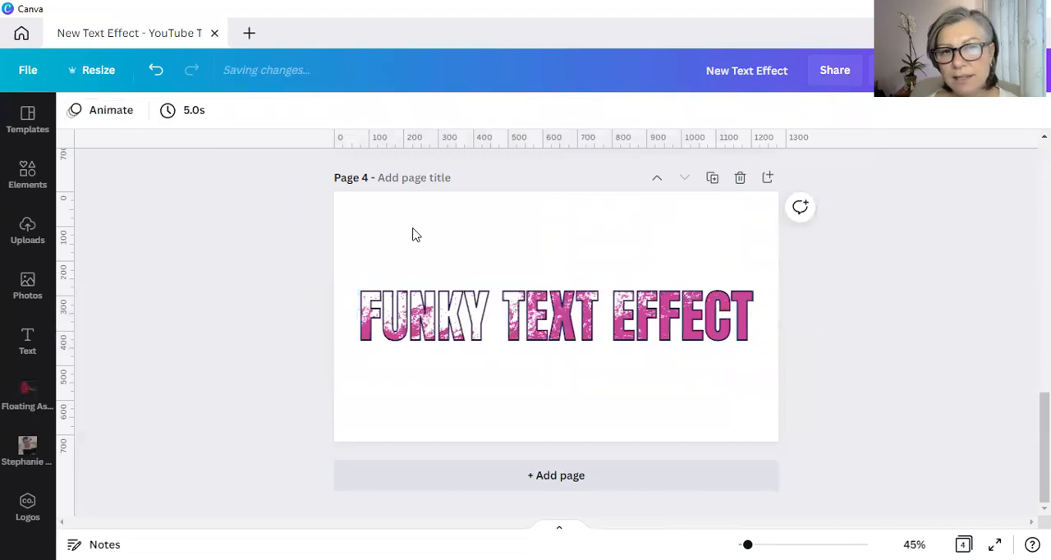
drag(368, 230, 473, 368)
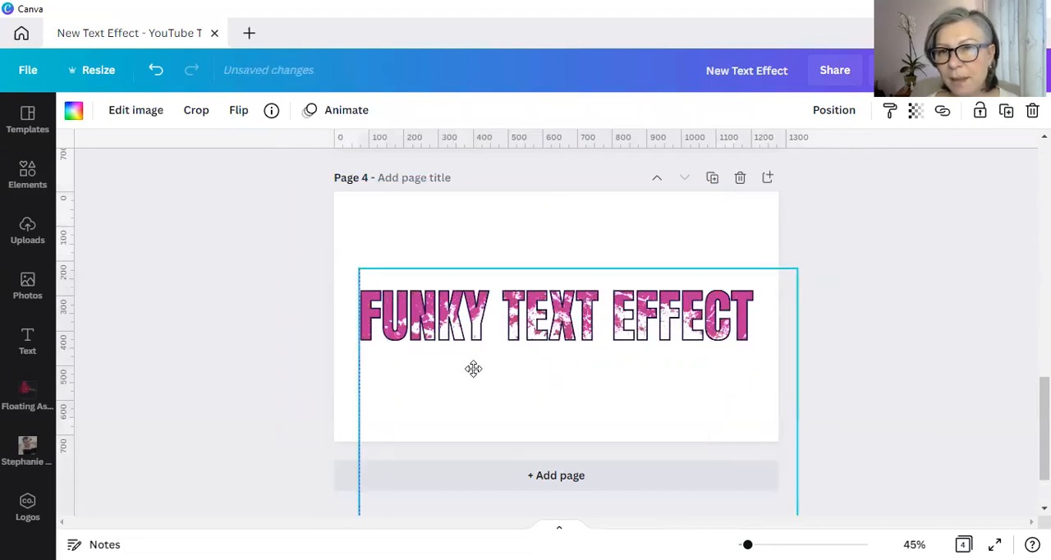
- Duplicate page 4 and recolor the hollow heading on the copy pink from the Simply On Demand palette
click(713, 178)
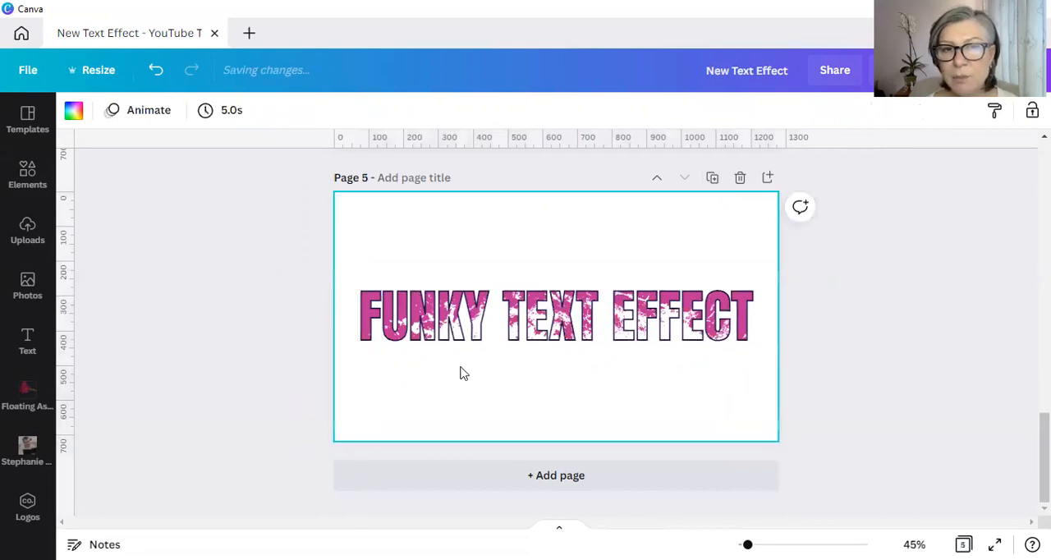
click(379, 326)
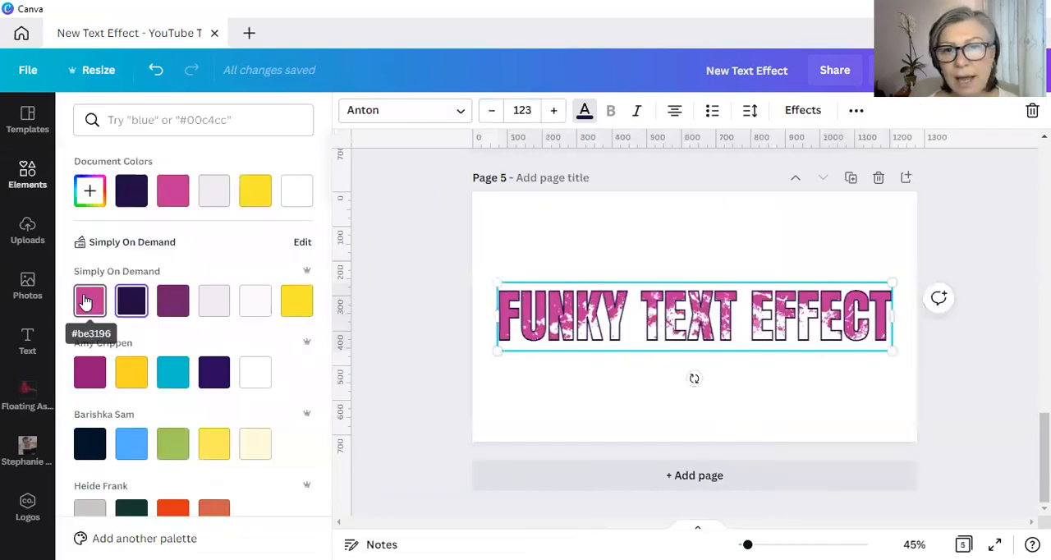
click(88, 301)
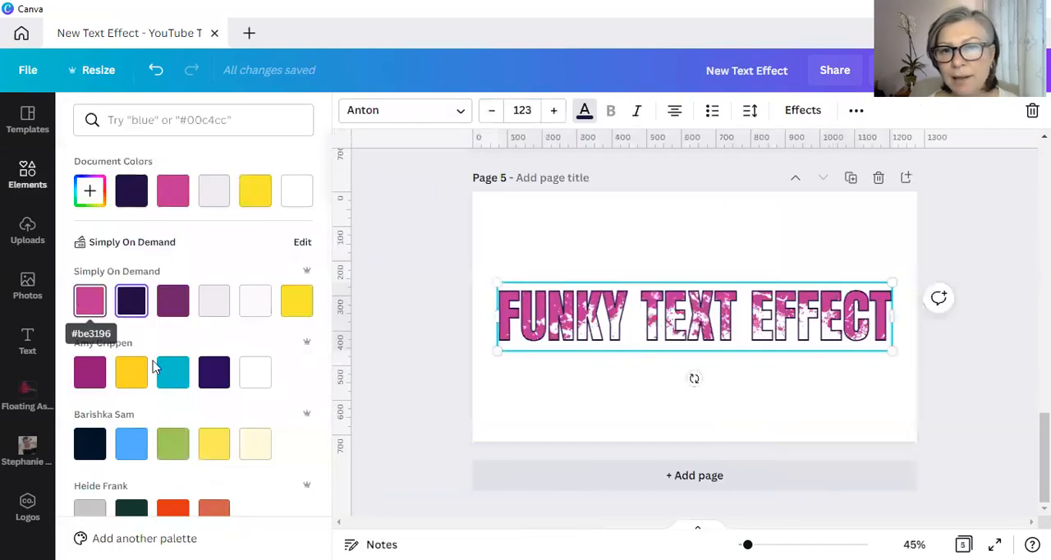
- Reposition the grunge graphic on page 5 and enlarge it to cover the full heading, centered horizontally on the page
click(741, 403)
drag(758, 361, 704, 275)
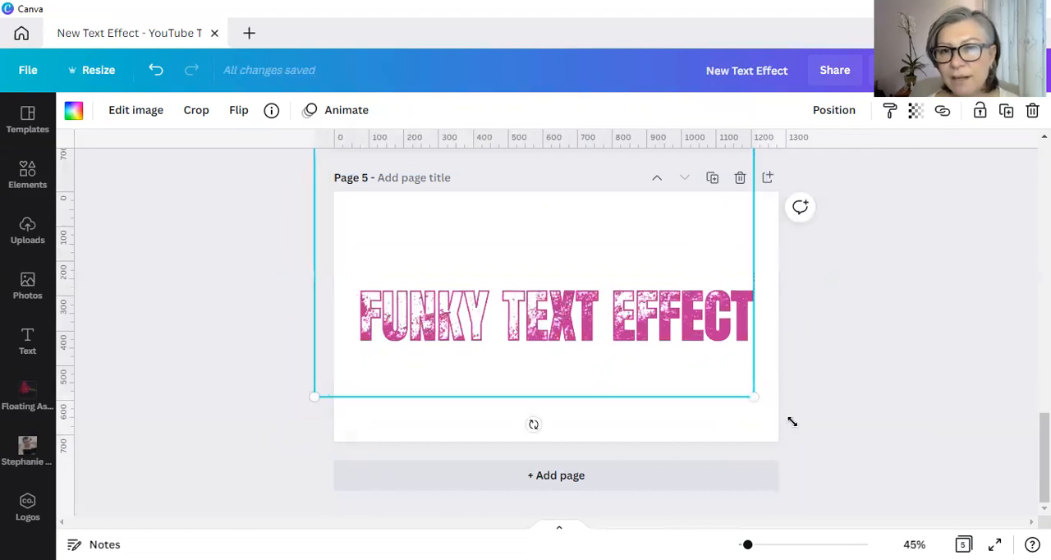
drag(754, 396, 795, 424)
drag(692, 375, 693, 362)
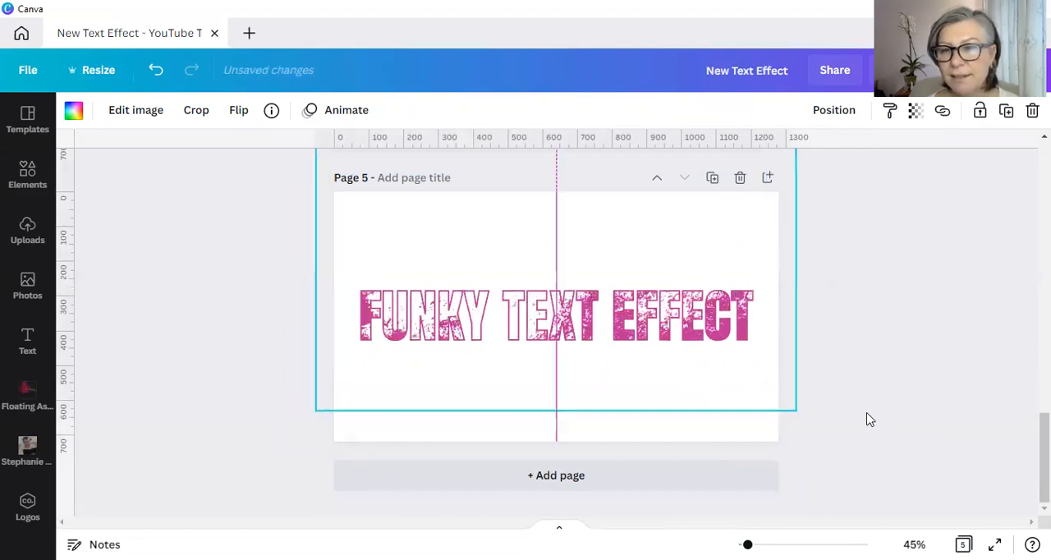
click(870, 420)
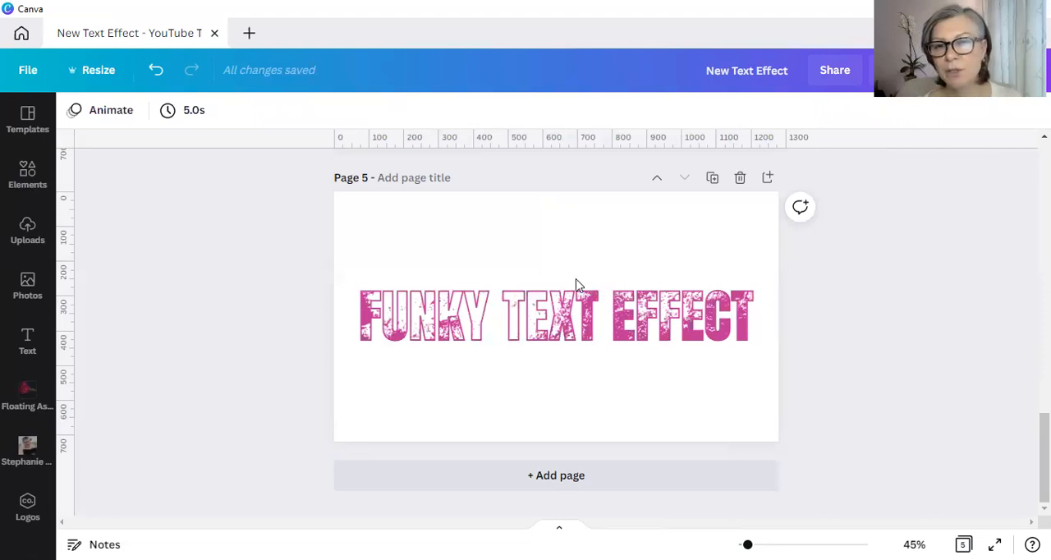
- Scale all page 5 elements down together to a text size of about 92.3, and shift the grunge graphic down and left over the heading
key(ctrl+a)
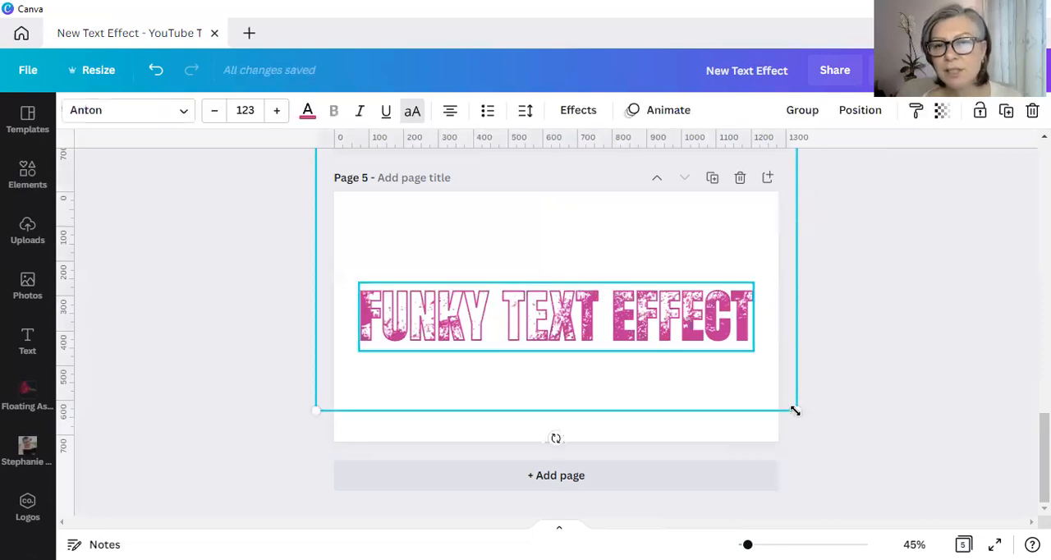
drag(754, 384, 685, 312)
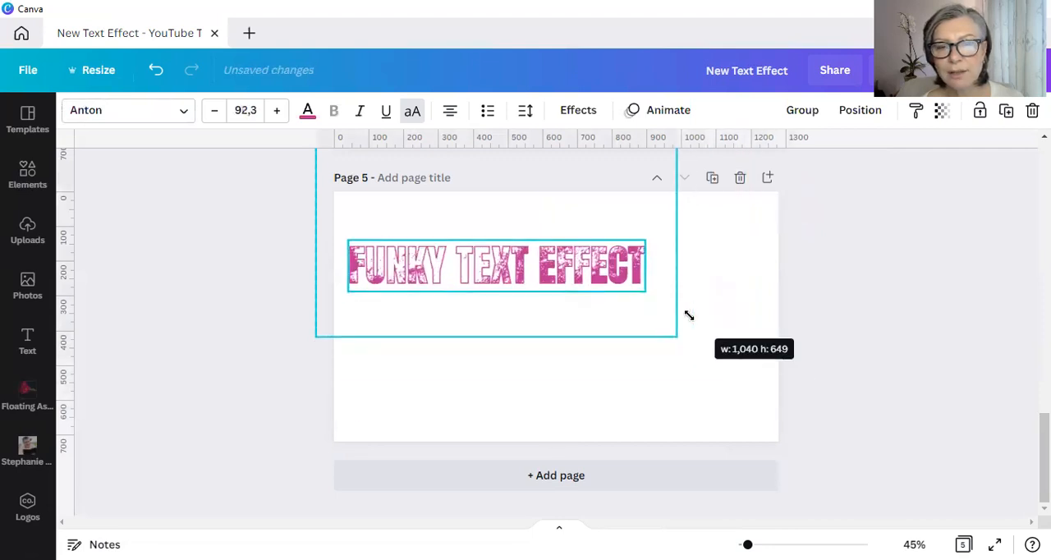
click(878, 417)
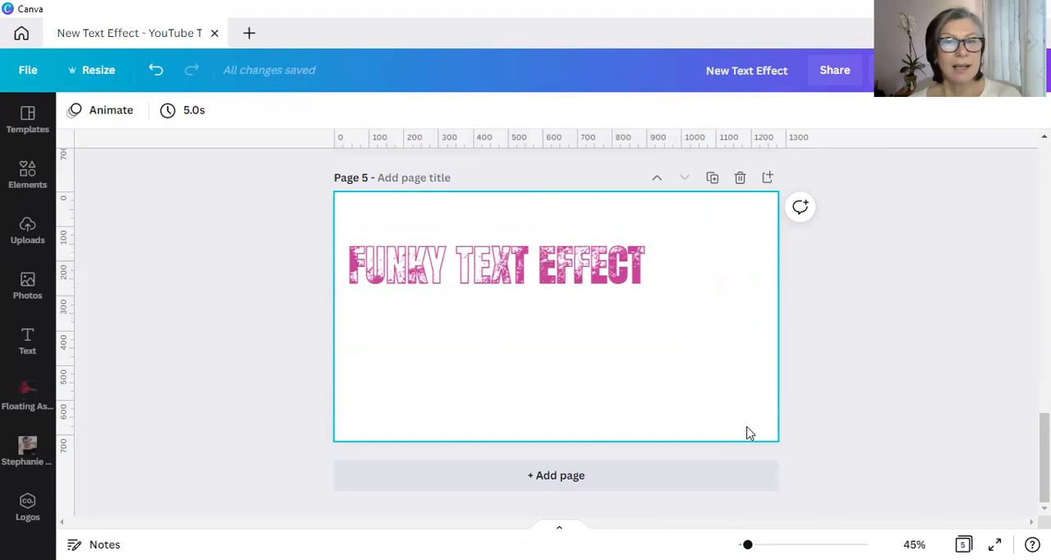
drag(467, 336, 405, 426)
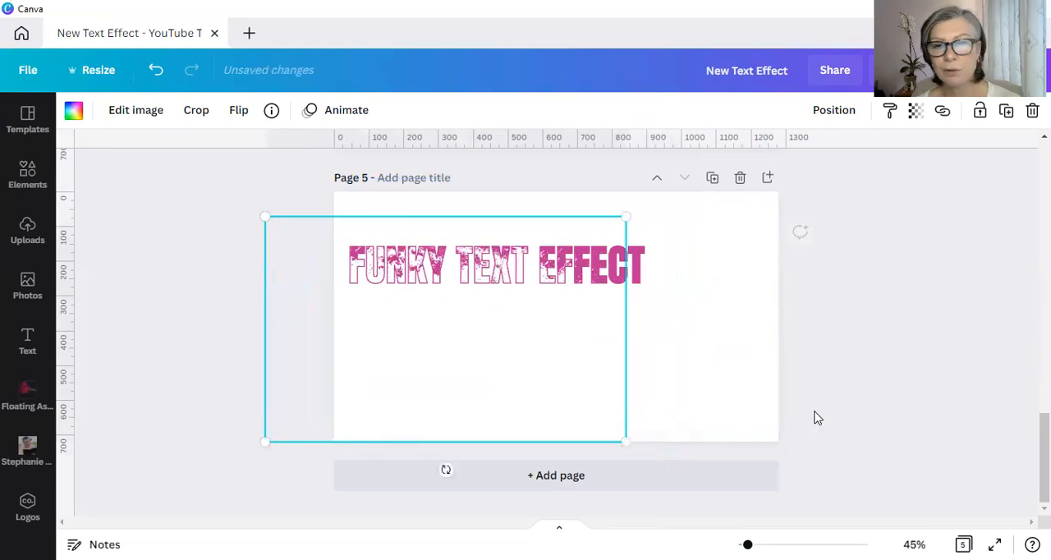
click(817, 418)
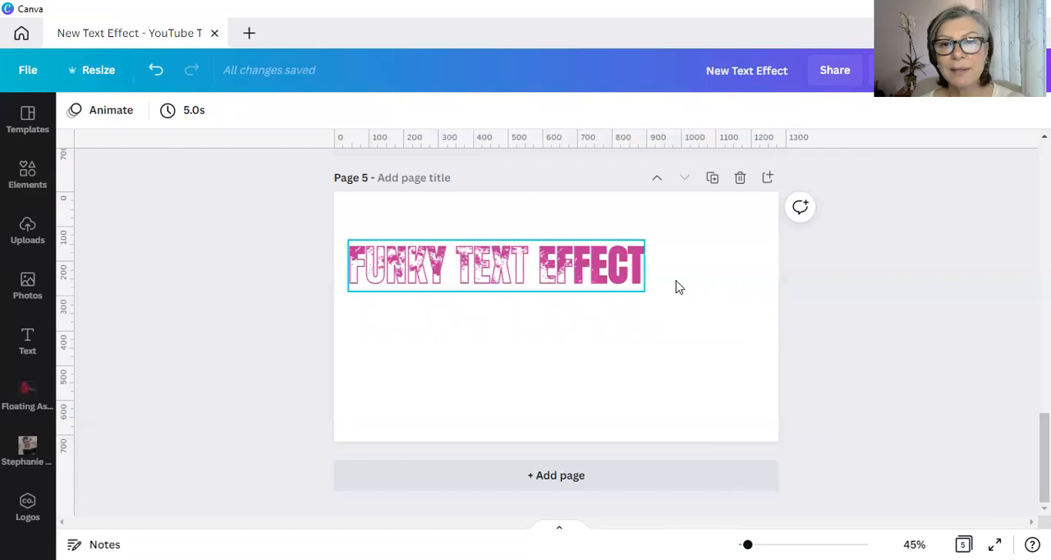
- Duplicate page 5 and recolor the hollow heading on the copy dark purple from the Simply On Demand palette
click(713, 178)
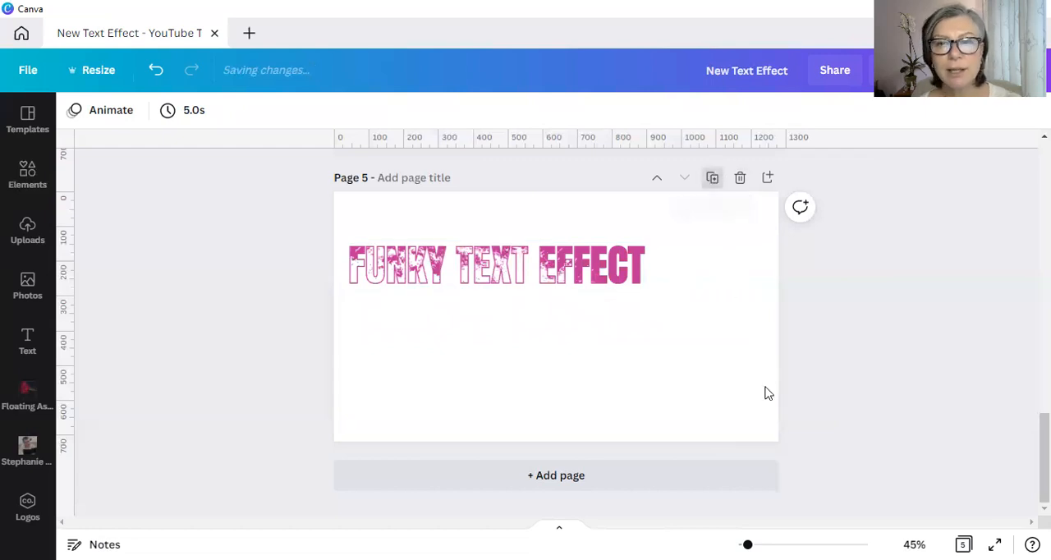
click(620, 273)
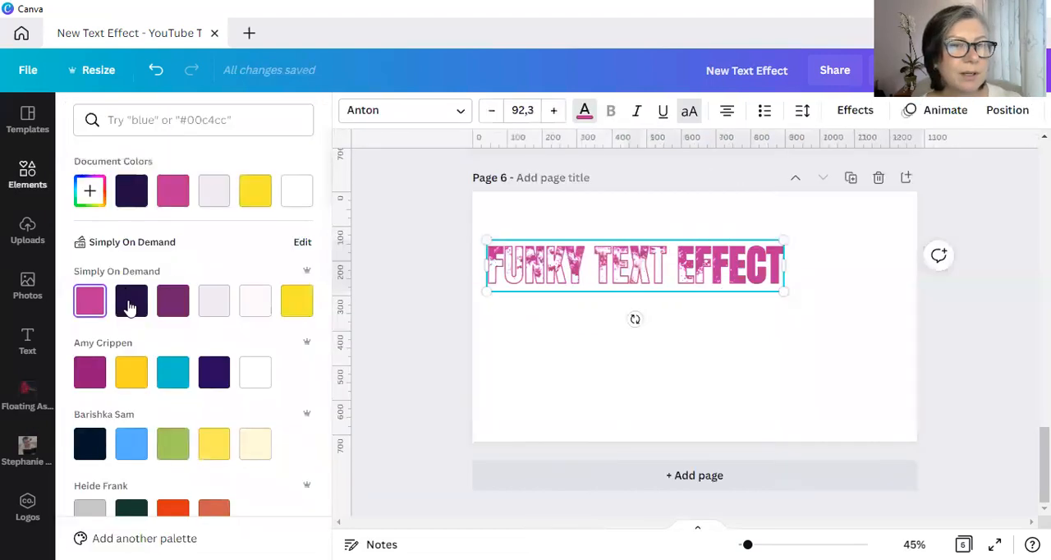
click(132, 301)
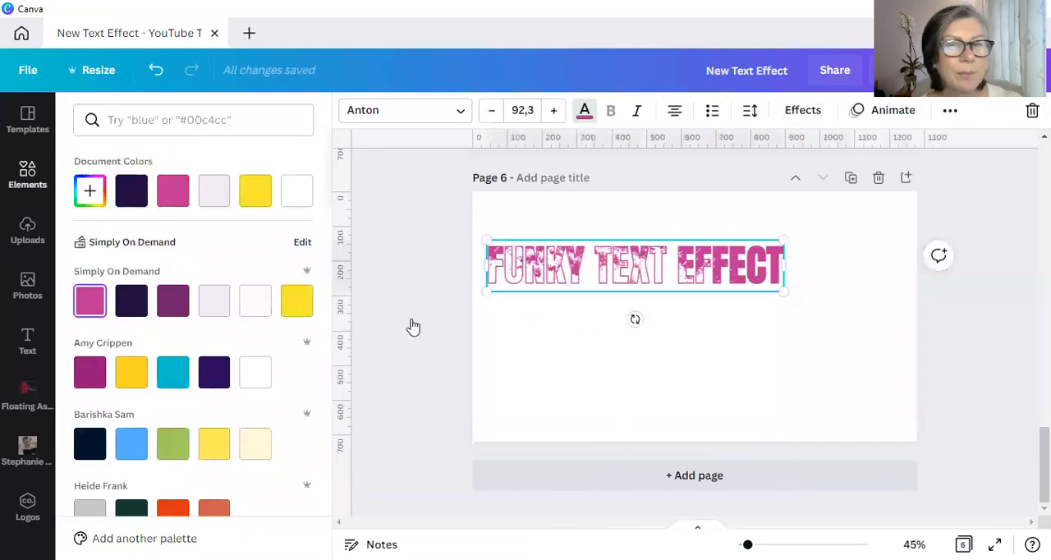
click(420, 275)
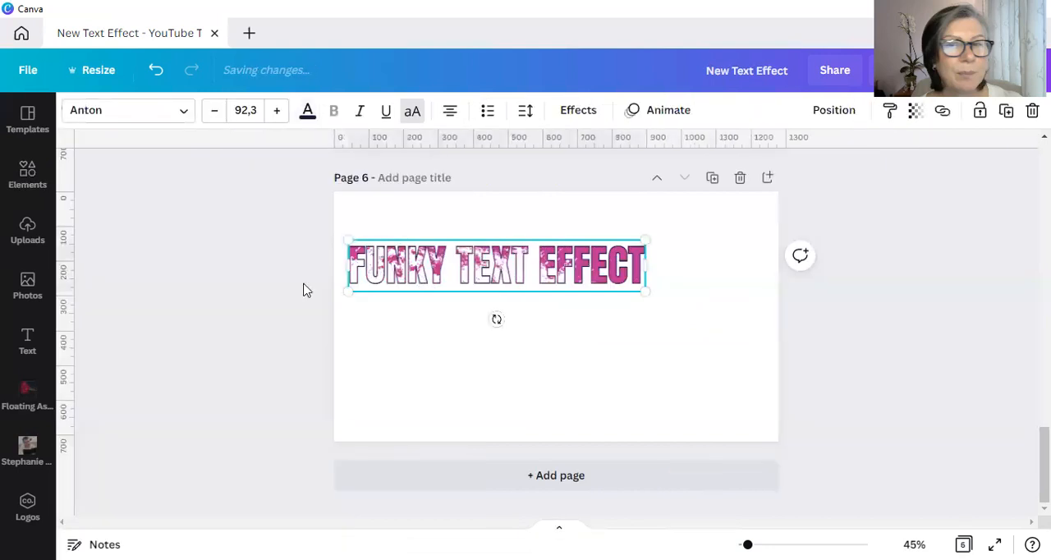
click(692, 308)
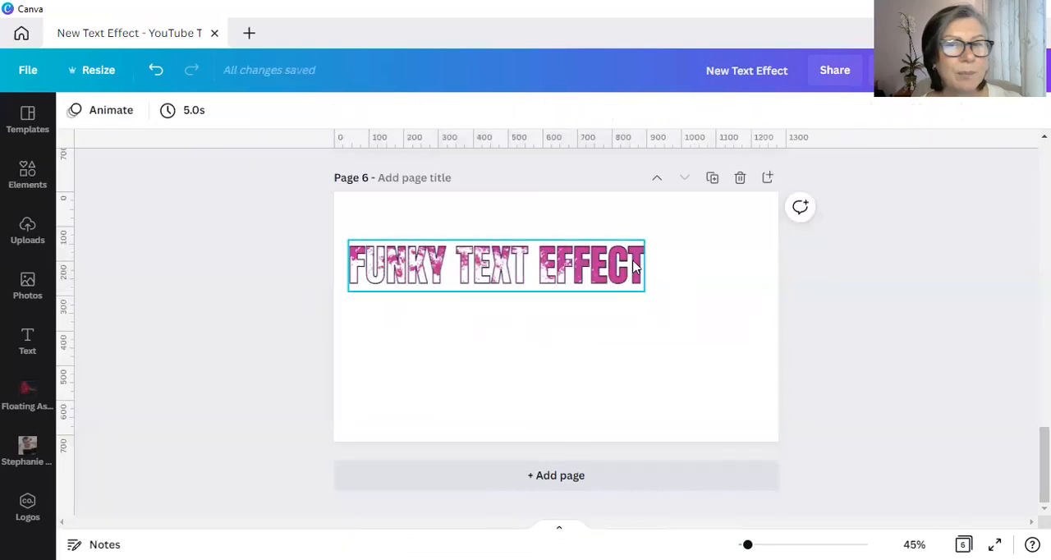
- Set the filled pink heading on page 6 to the Brightwall font and turn off its uppercase formatting
click(634, 267)
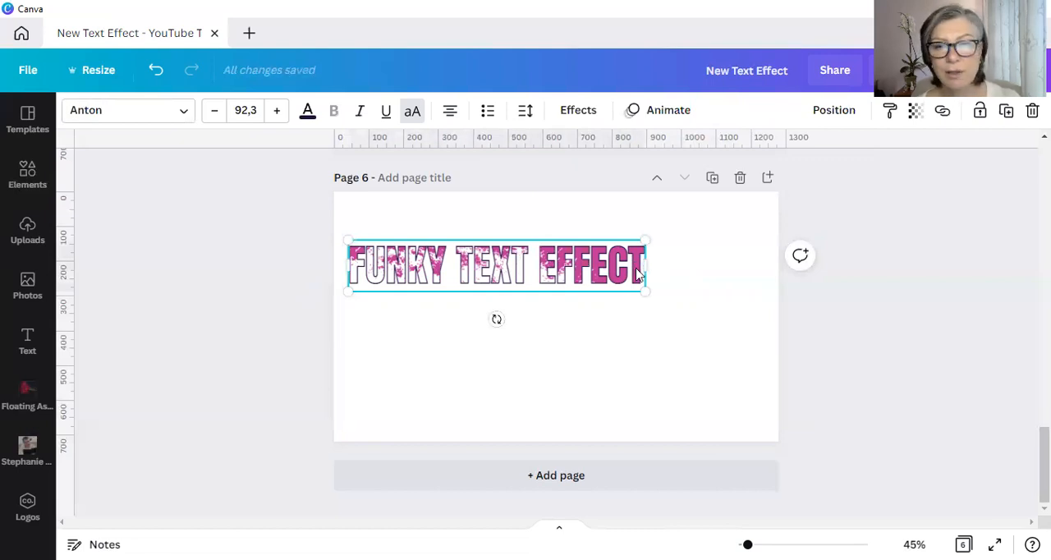
ctrl+click(636, 269)
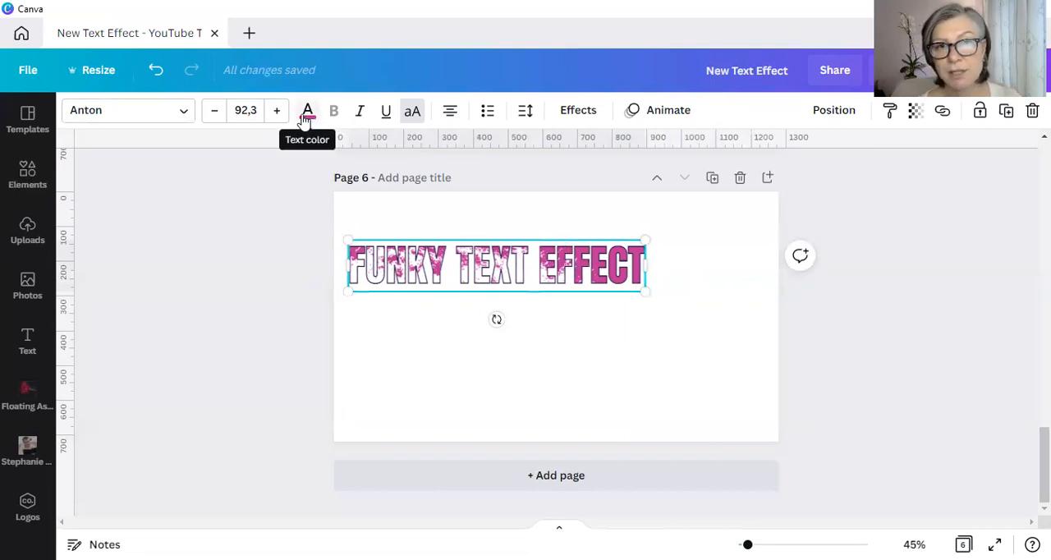
click(104, 113)
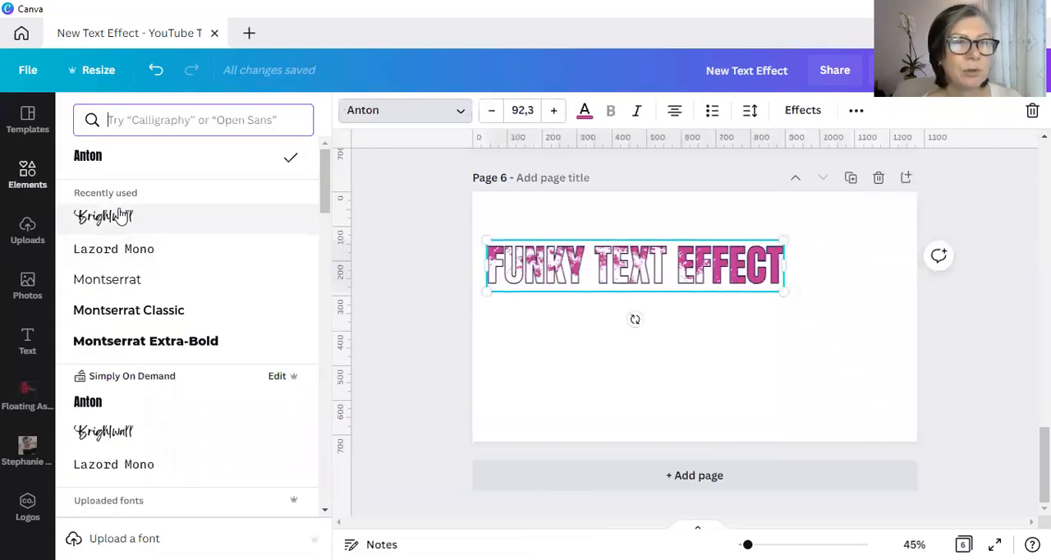
click(123, 219)
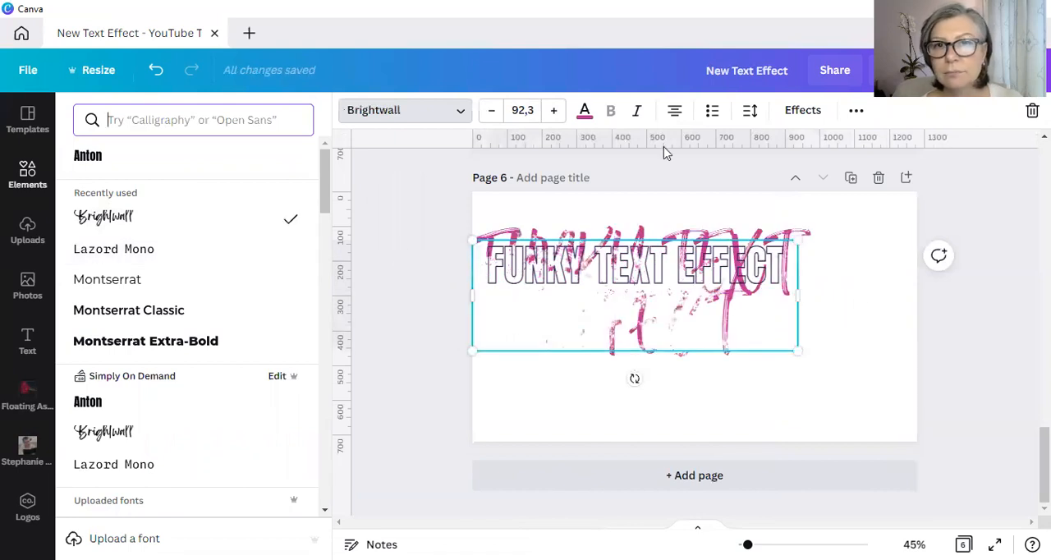
click(860, 111)
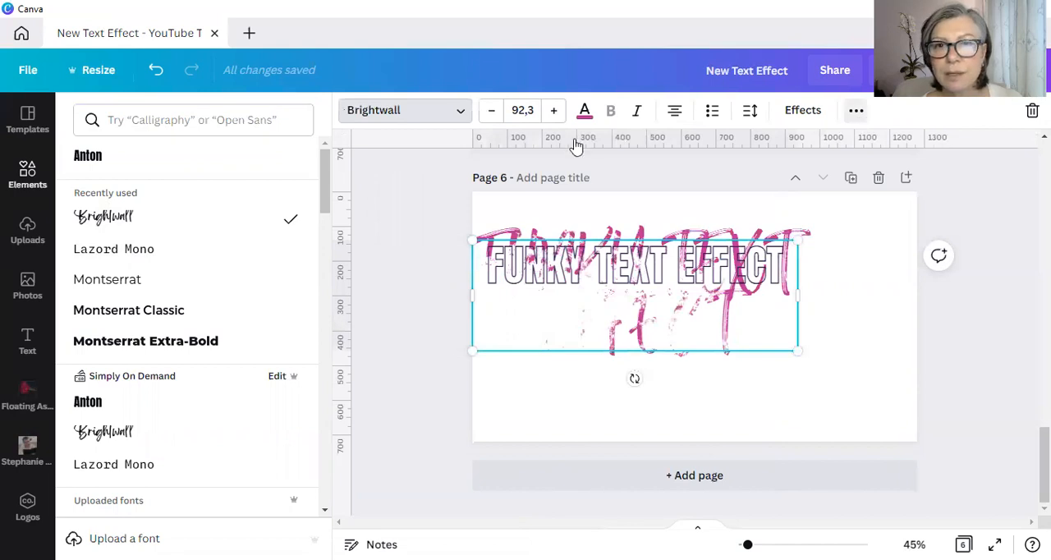
click(527, 151)
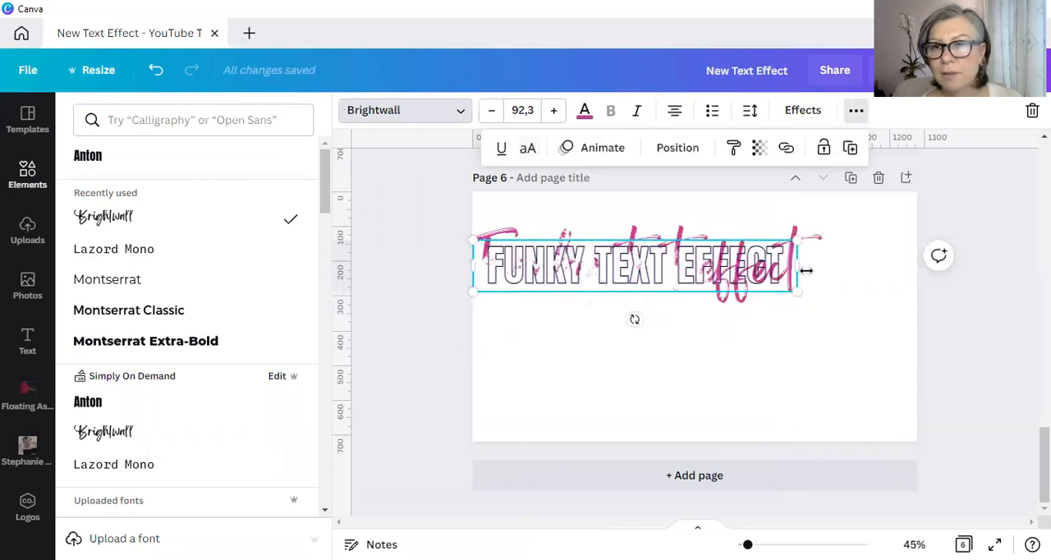
- Set the dark purple hollow heading to the Brightwall font and turn off its uppercase formatting to match the filled heading
click(566, 274)
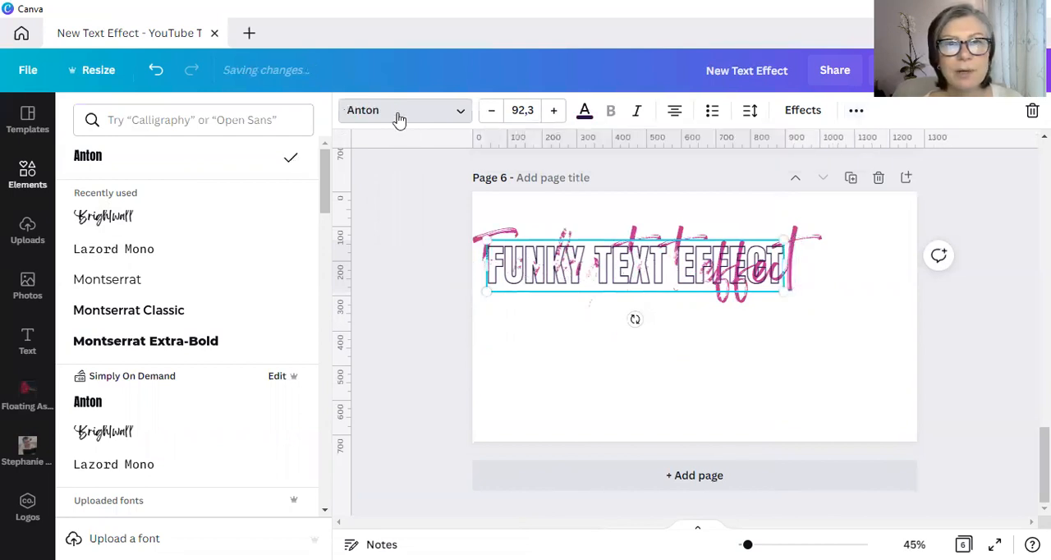
click(394, 119)
click(144, 115)
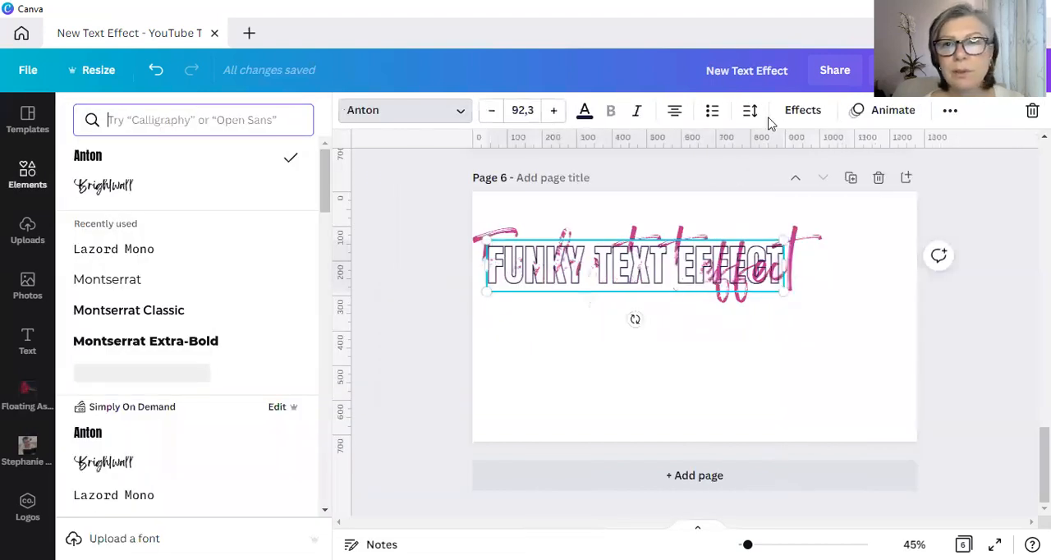
key(ctrl+z)
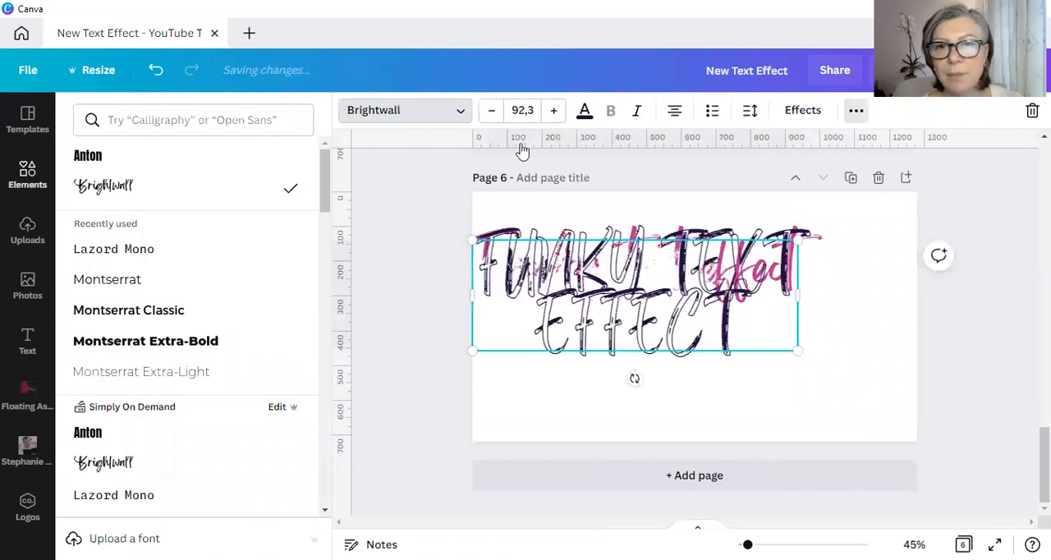
click(523, 150)
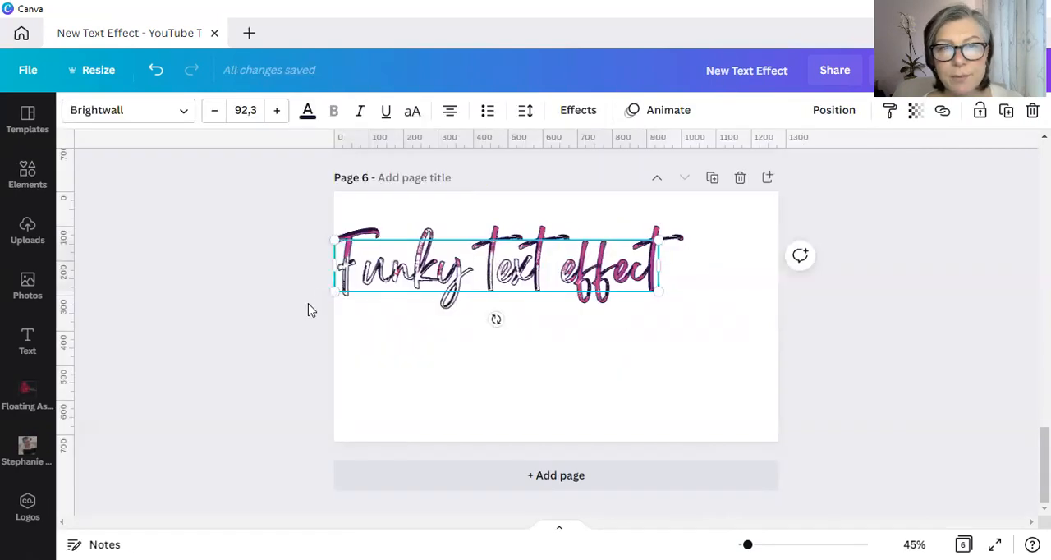
- Recolor the hollow script heading pink and move the grunge graphic up and right over the text
click(330, 291)
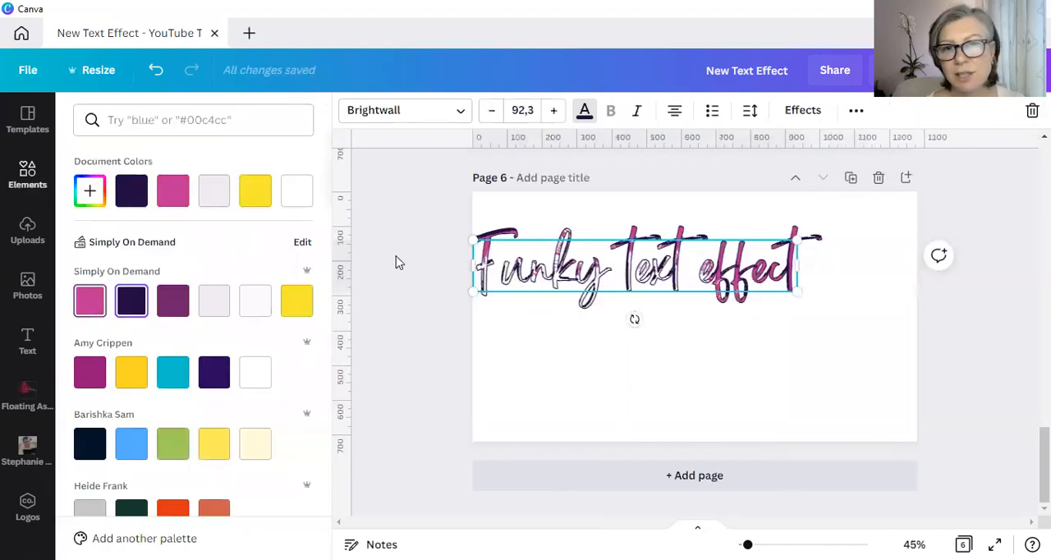
click(377, 250)
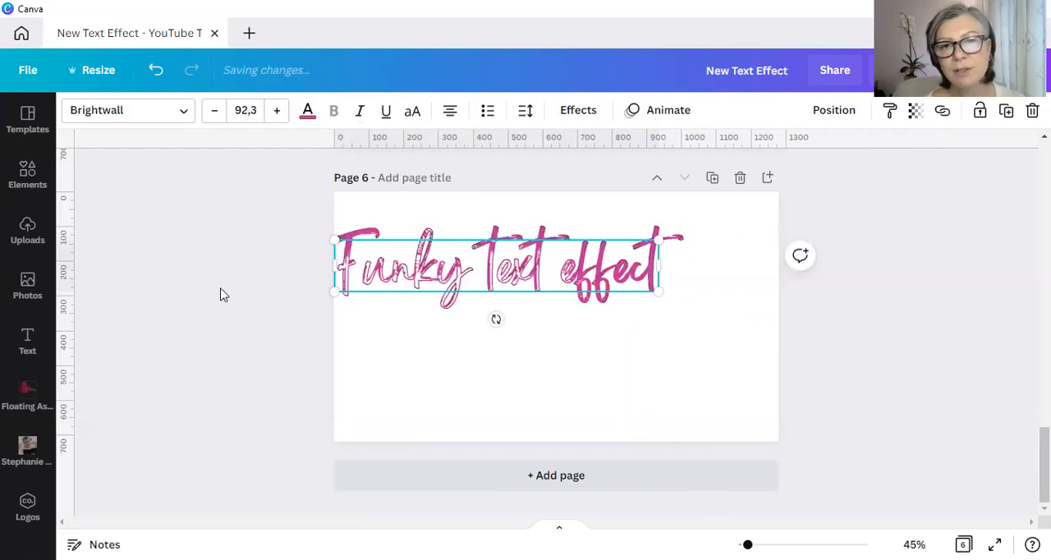
click(240, 323)
drag(522, 349, 448, 319)
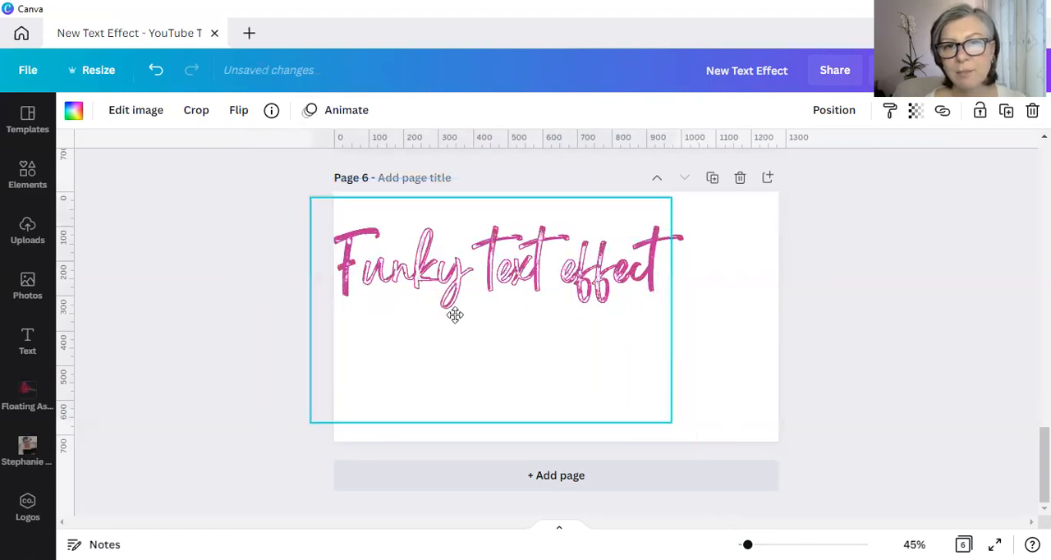
click(227, 279)
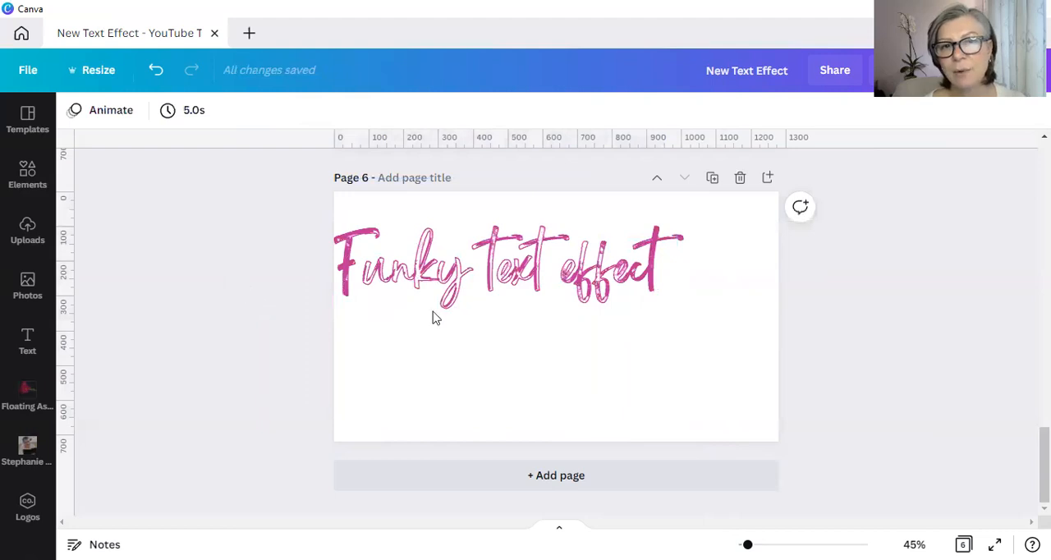
scroll(436, 318, up, 5)
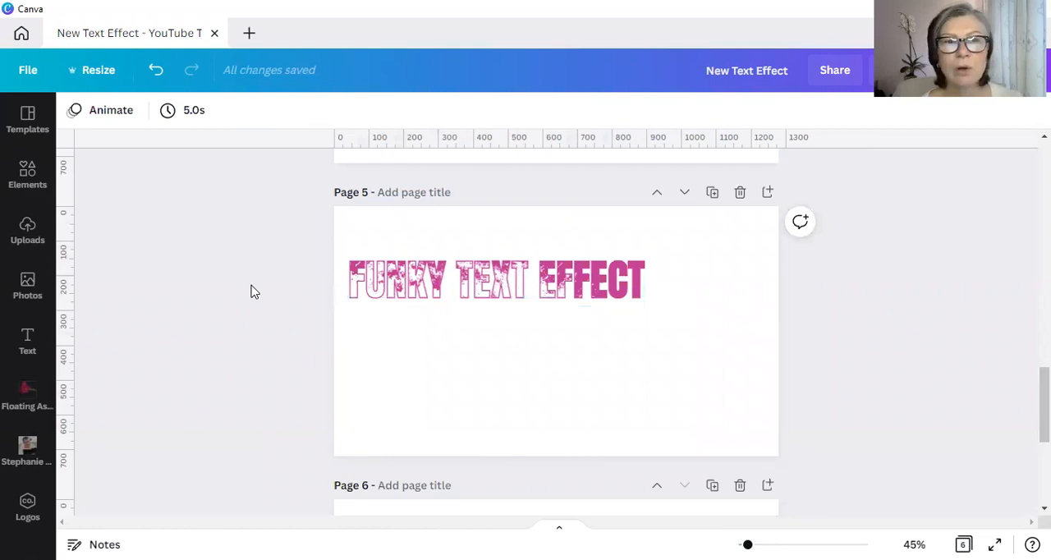
scroll(258, 291, up, 1)
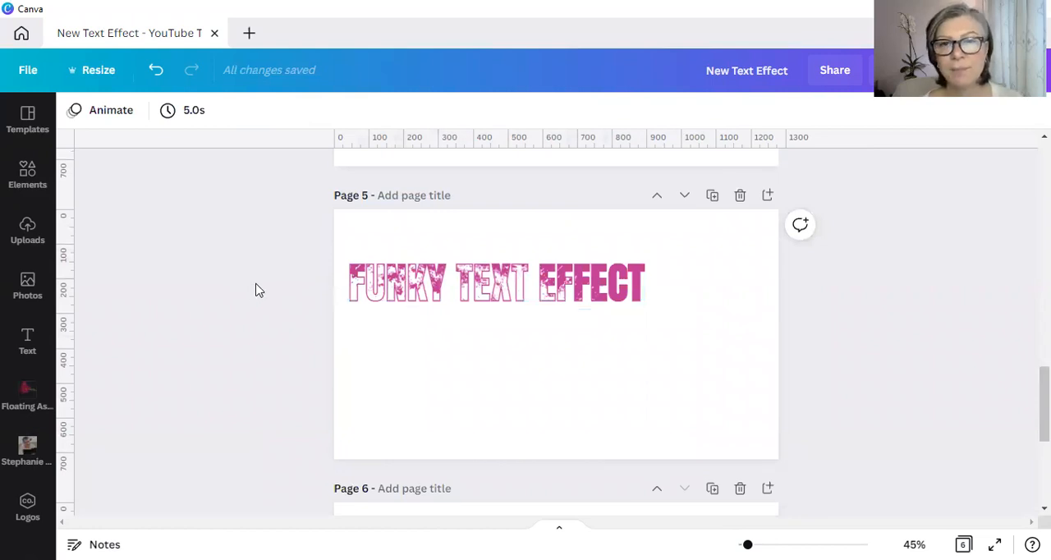
scroll(259, 290, up, 5)
scroll(258, 291, down, 1)
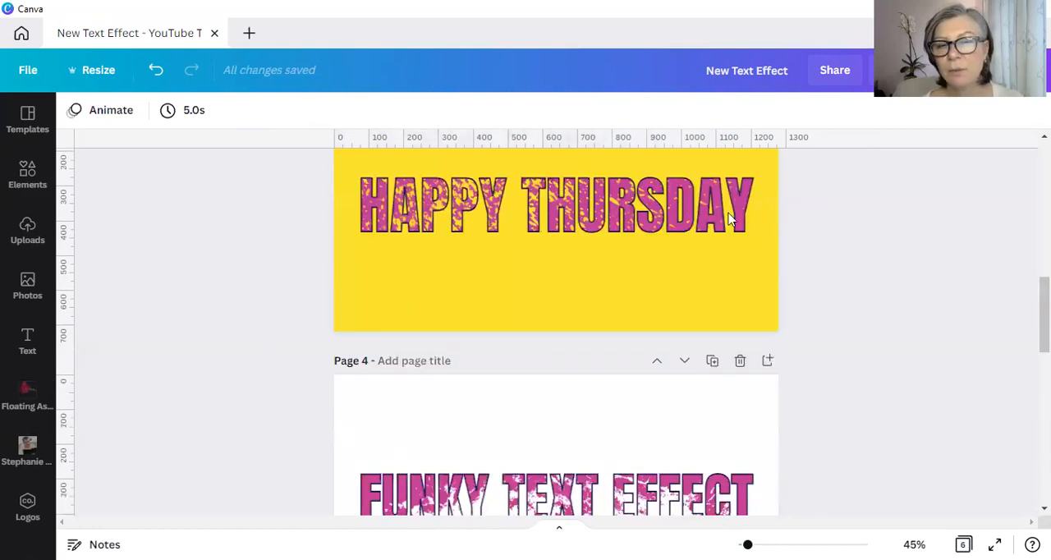
- Select all layers of the script heading on page 6 together and move them right and slightly down on the page
scroll(312, 290, down, 2)
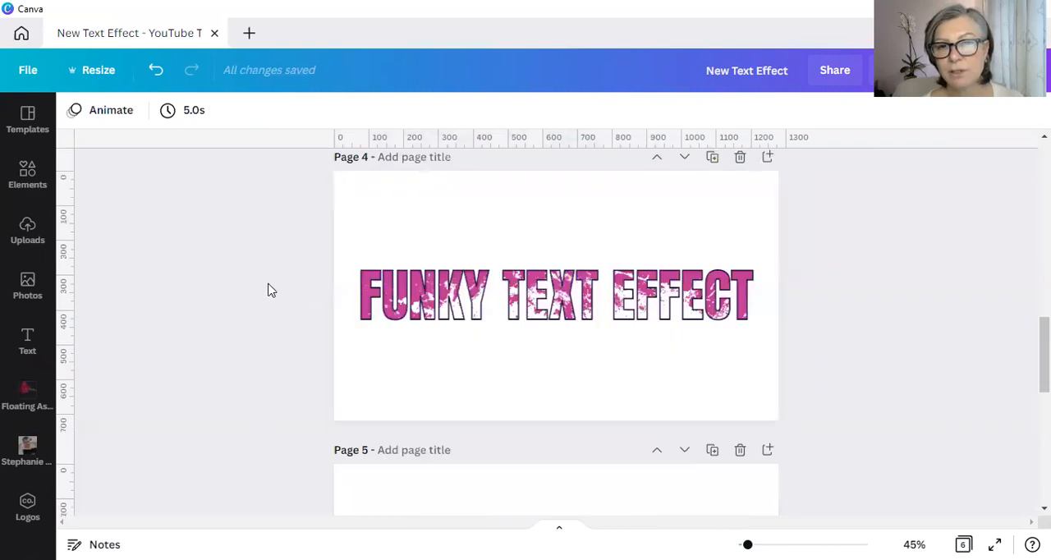
scroll(271, 290, down, 1)
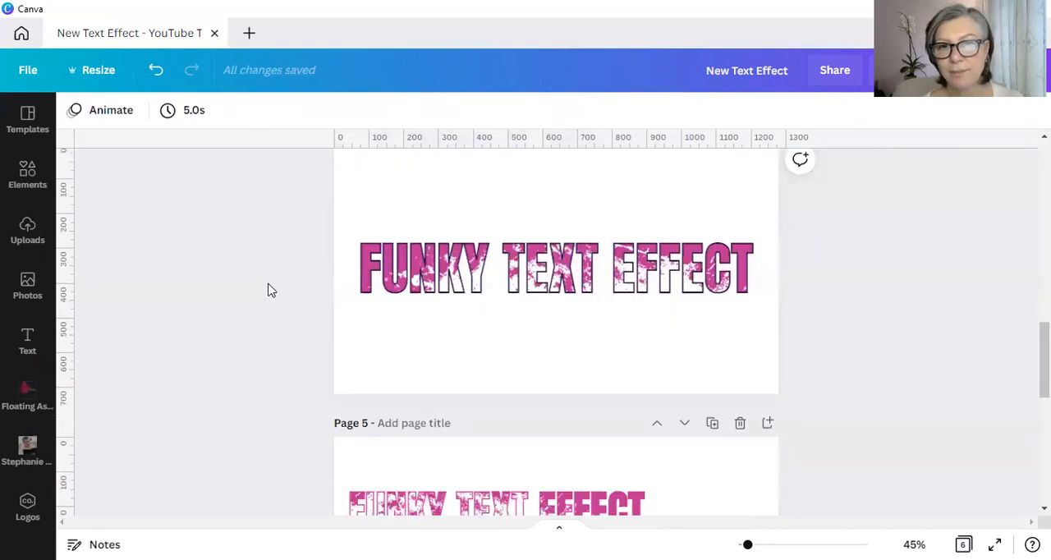
scroll(271, 290, down, 3)
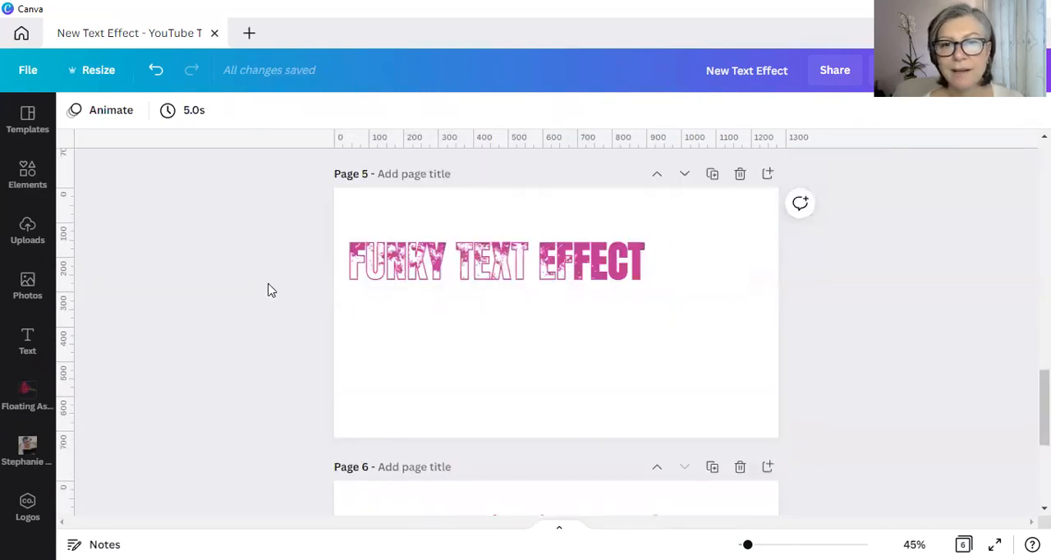
scroll(271, 290, down, 3)
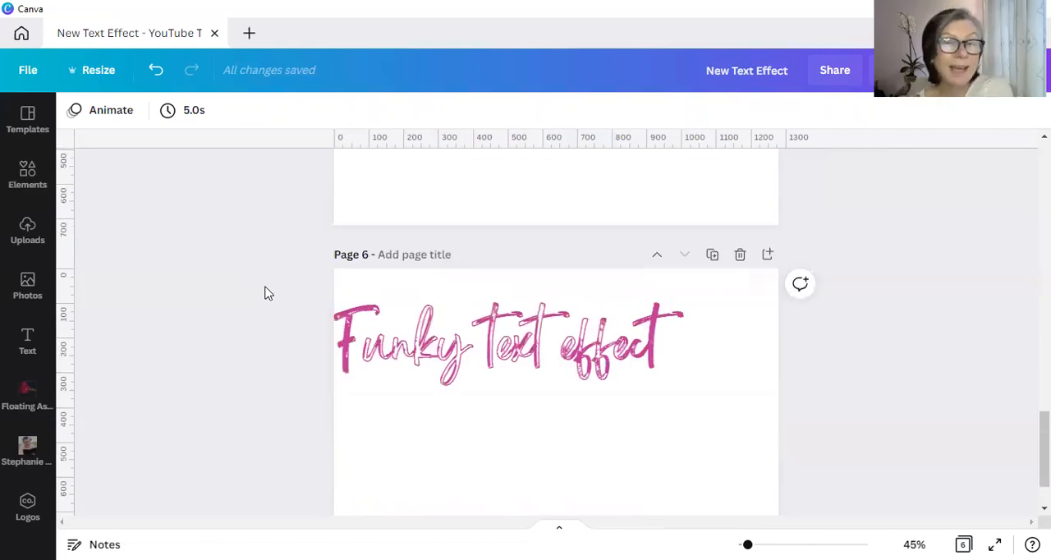
drag(301, 316, 480, 344)
drag(506, 351, 556, 369)
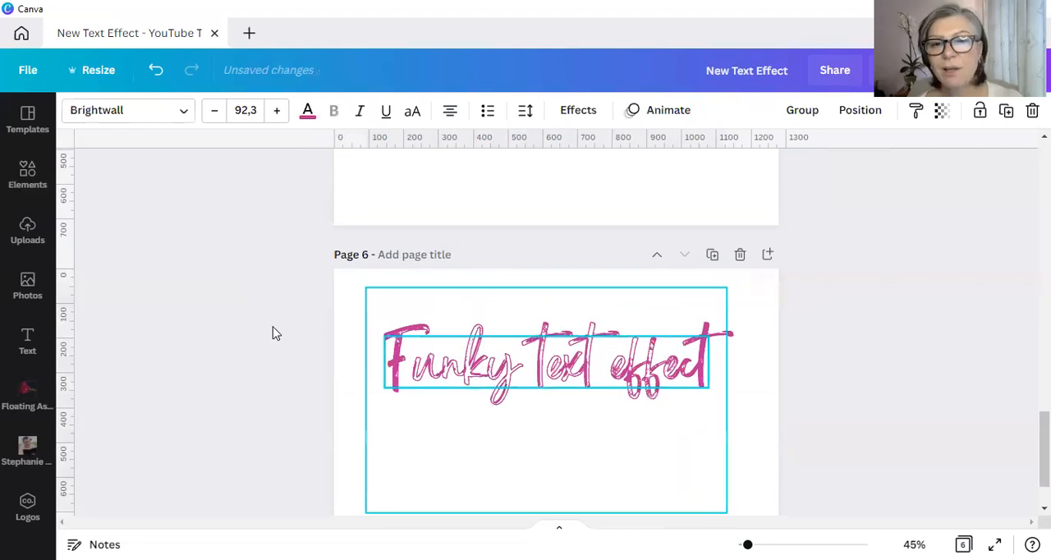
click(276, 332)
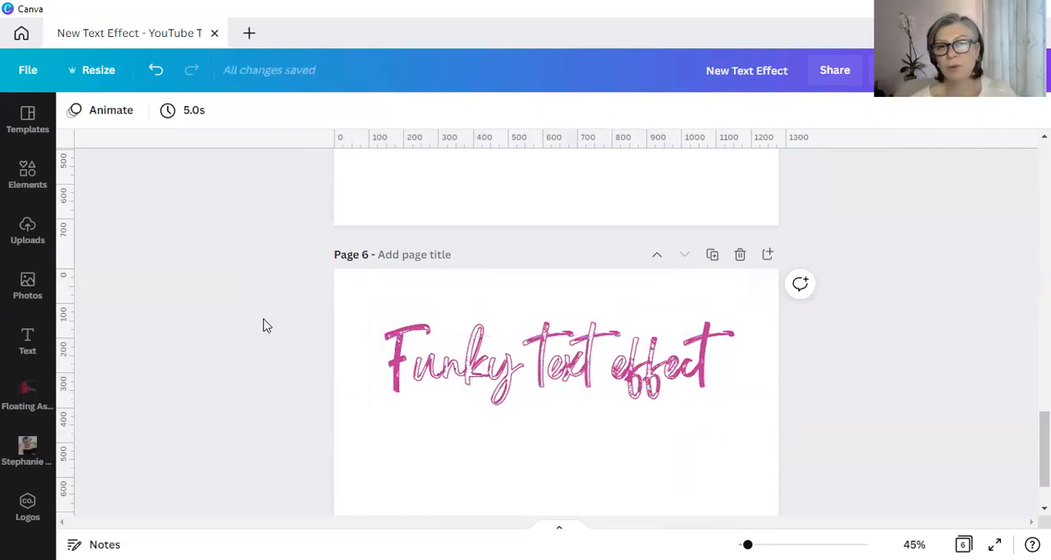
- Select the script heading layers and grunge graphic on page 6 and scale them down together to a little over half size
drag(272, 338, 731, 460)
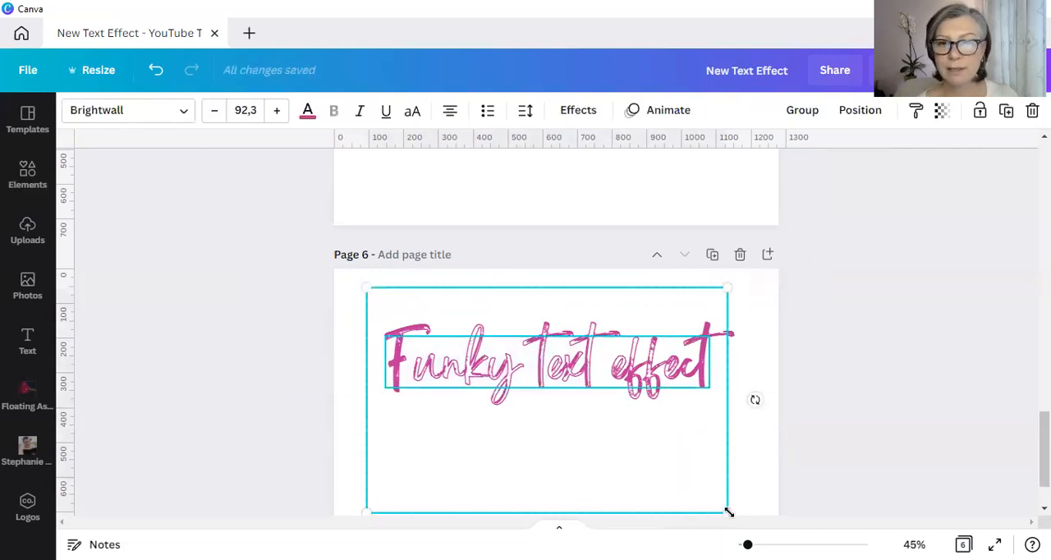
drag(621, 435, 584, 406)
click(279, 314)
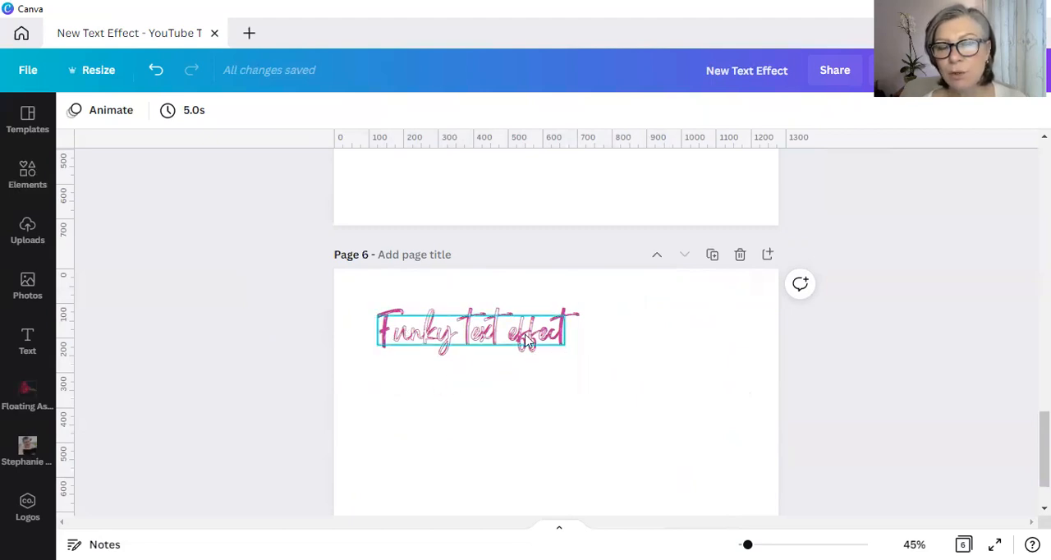
- Reposition the white grunge graphic over the outlined heading on page 4 so the distressing falls mainly on "FUNKY" and the start of "TEXT"
scroll(294, 319, up, 3)
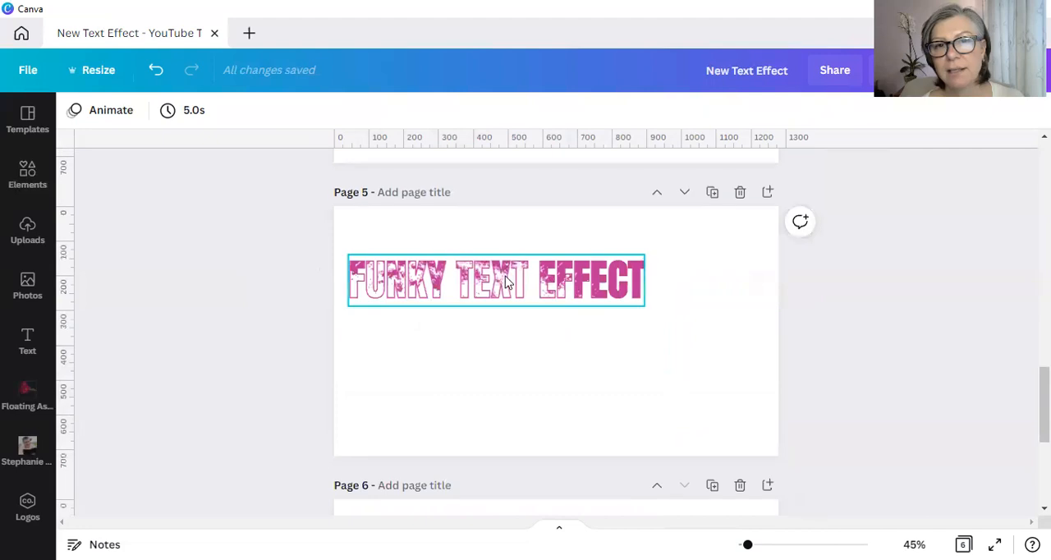
scroll(443, 295, up, 3)
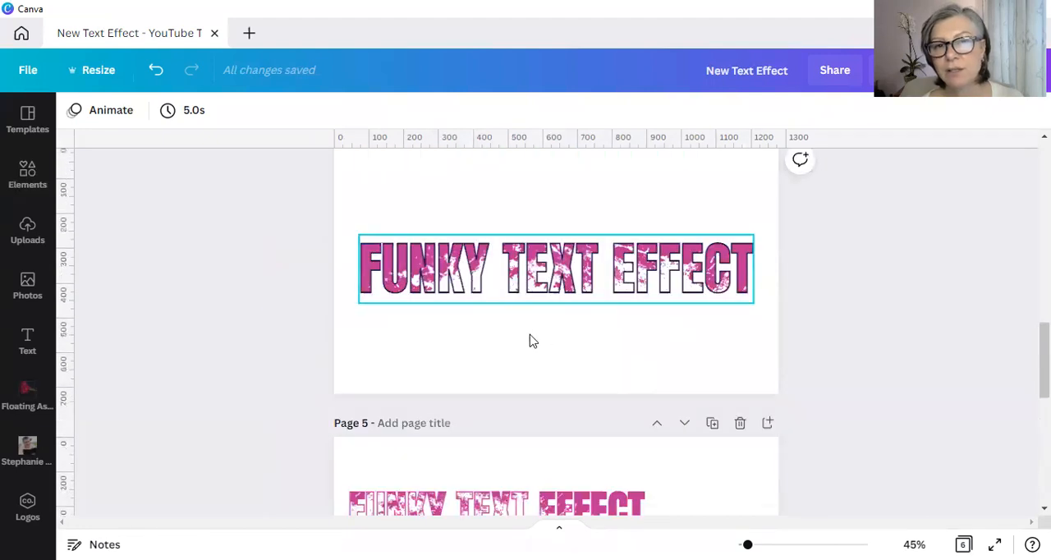
drag(542, 336, 506, 262)
drag(497, 255, 560, 193)
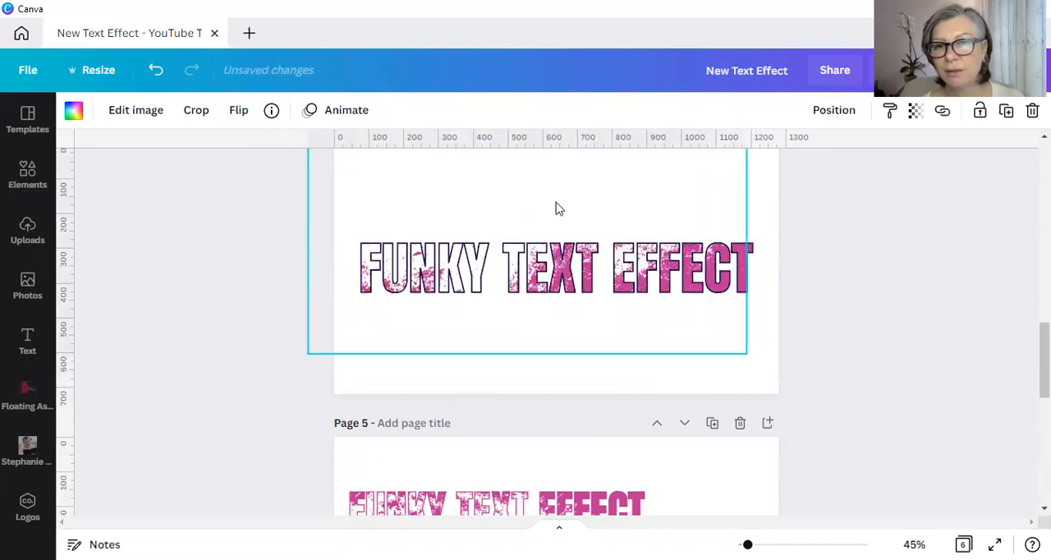
key(Escape)
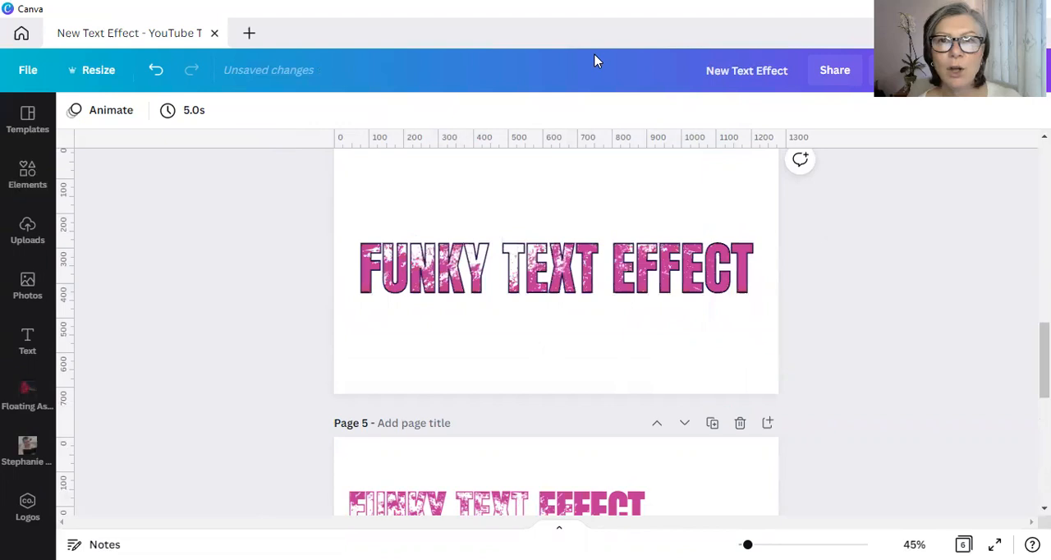